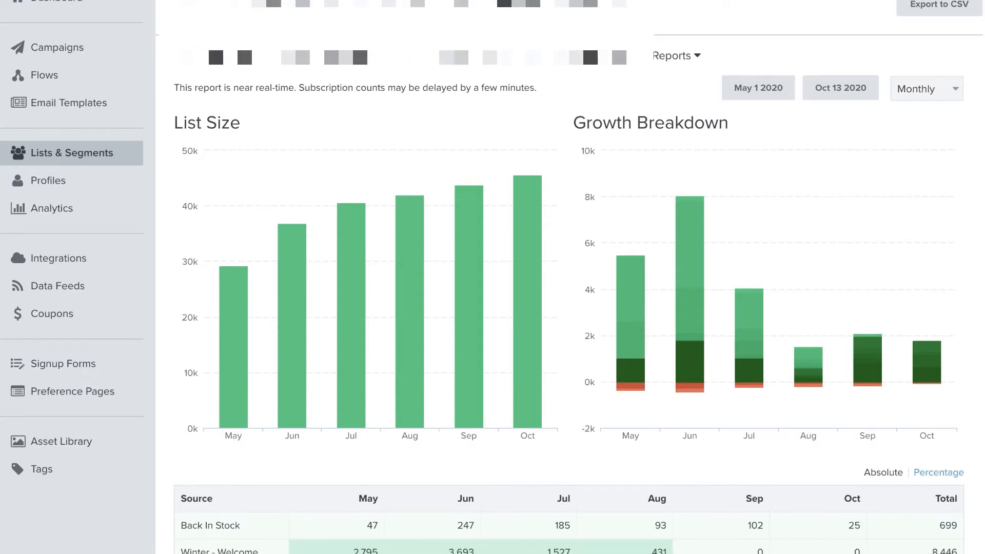
Step: Examine the May to October list growth report's charts and its subscriber source table
scroll(559, 117, "down", 1)
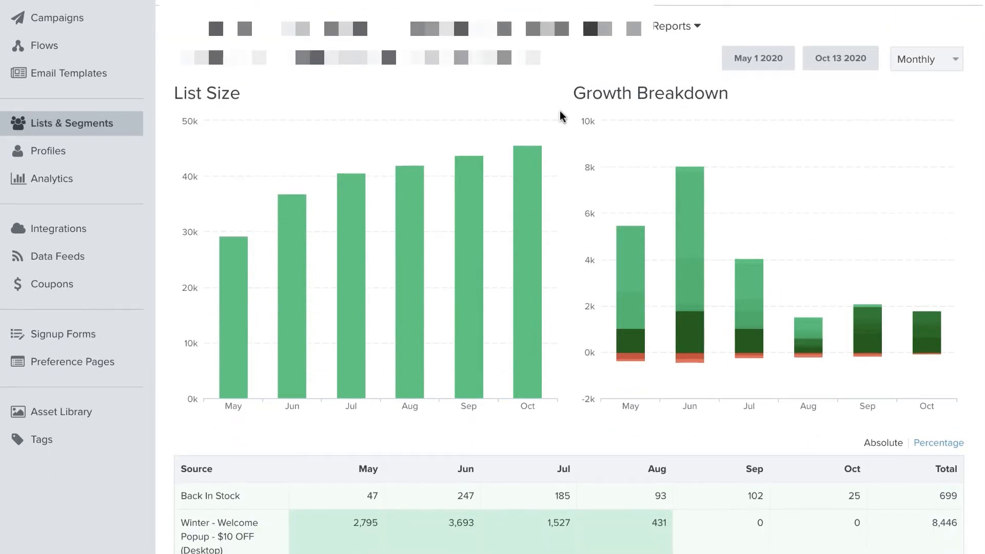
scroll(559, 117, "down", 2)
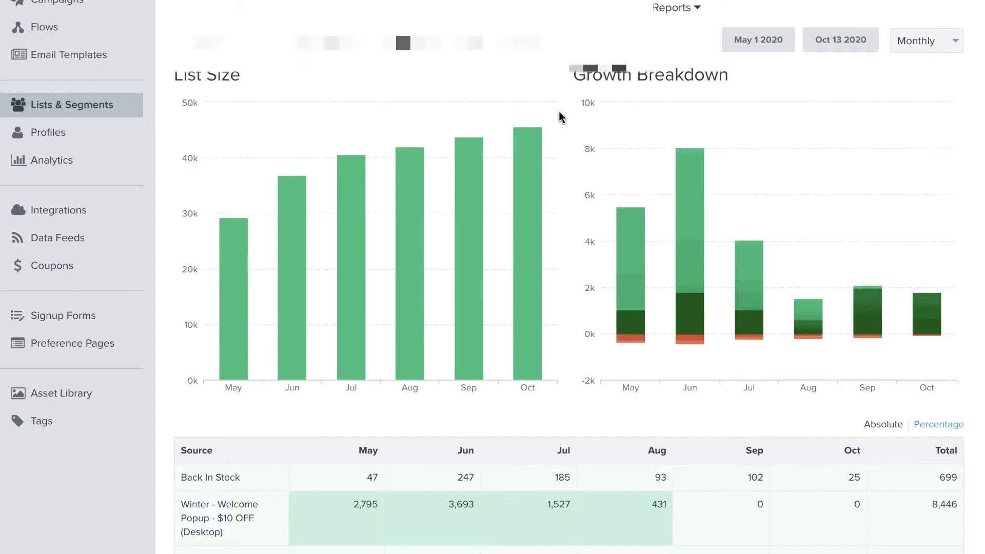
scroll(559, 117, "down", 2)
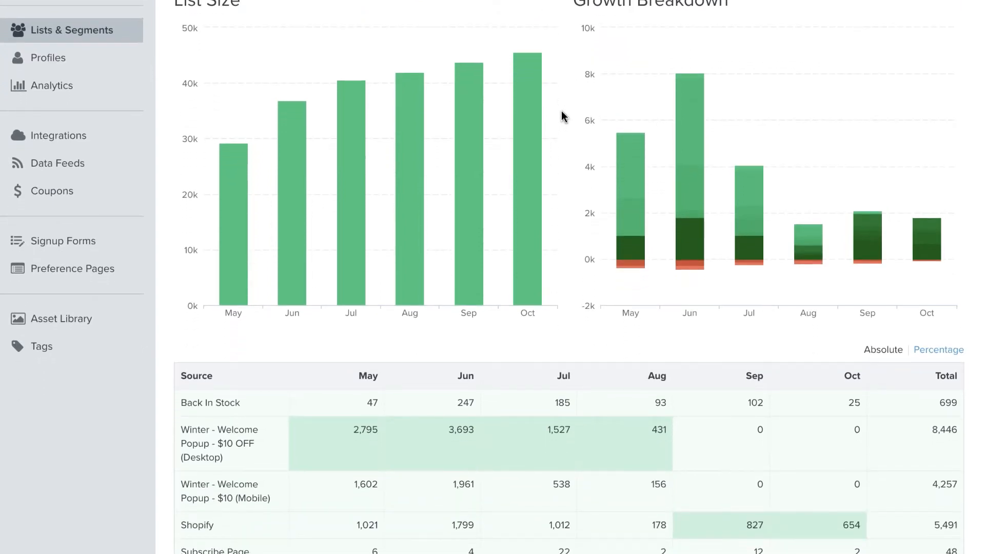
scroll(563, 121, "down", 1)
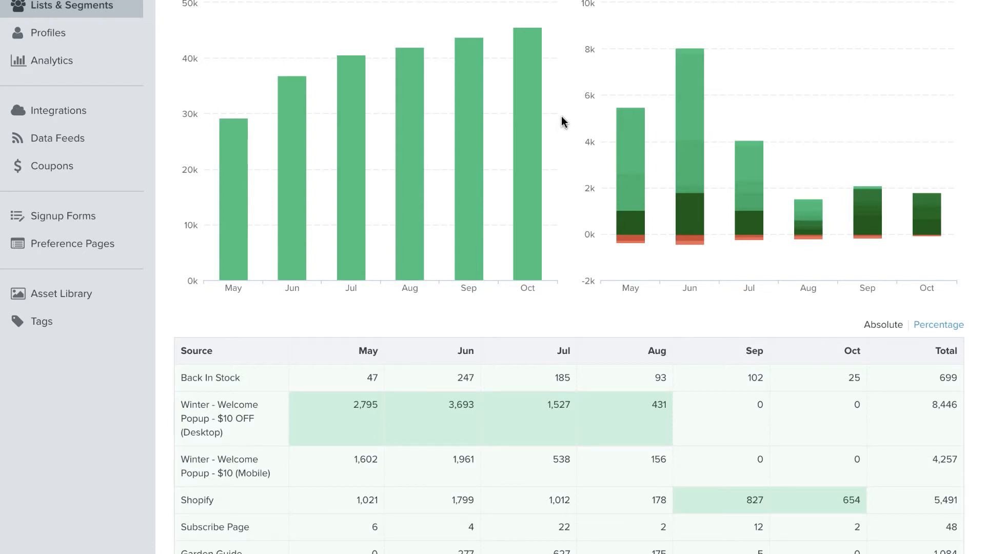
scroll(560, 128, "down", 1)
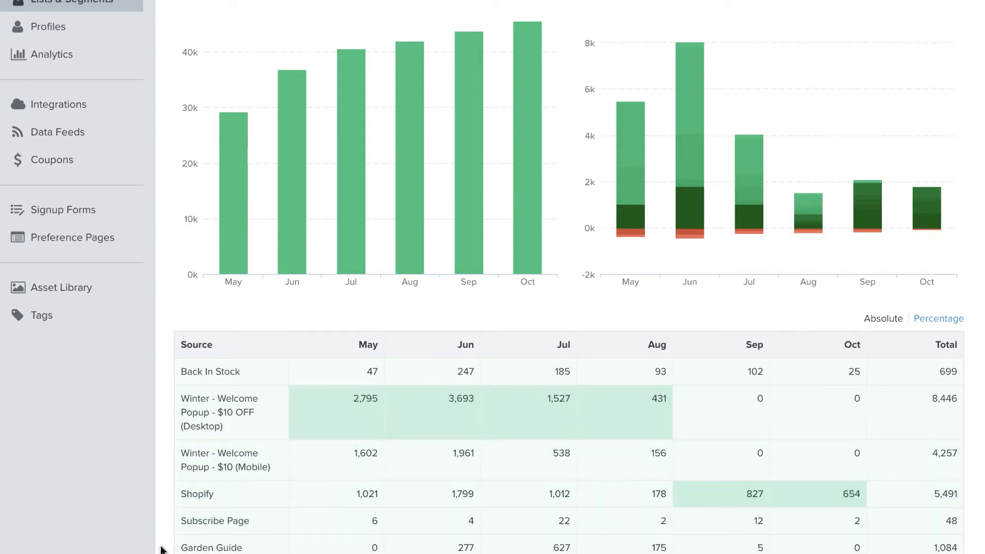
scroll(477, 331, "up", 3)
Step: Start creating a new segment and name it Back In Stock
mouse_move(477, 332)
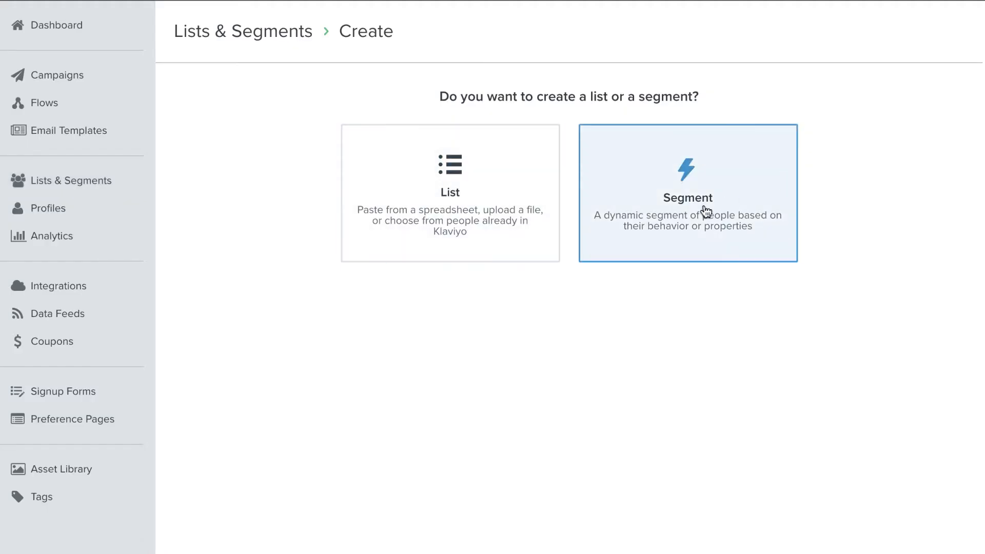
left_click(772, 240)
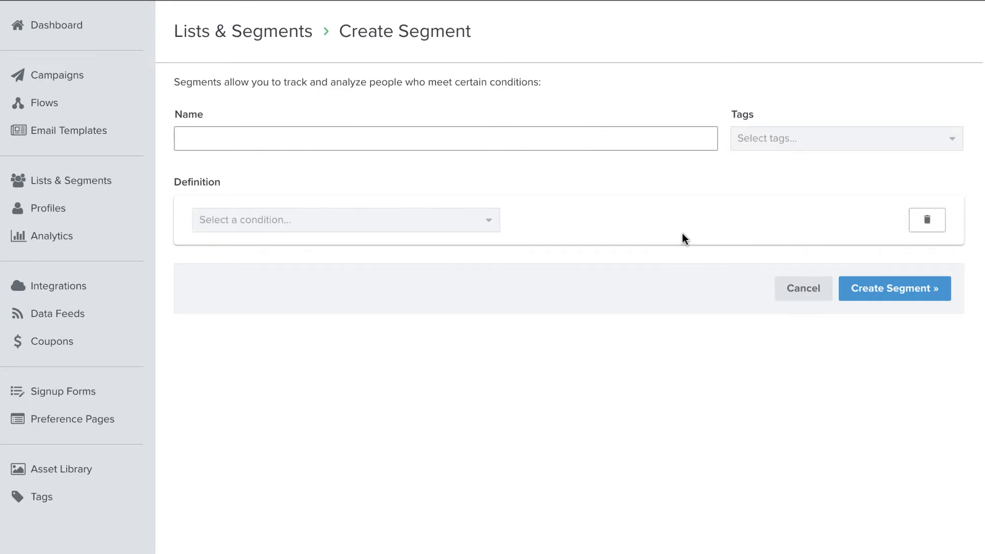
left_click(270, 137)
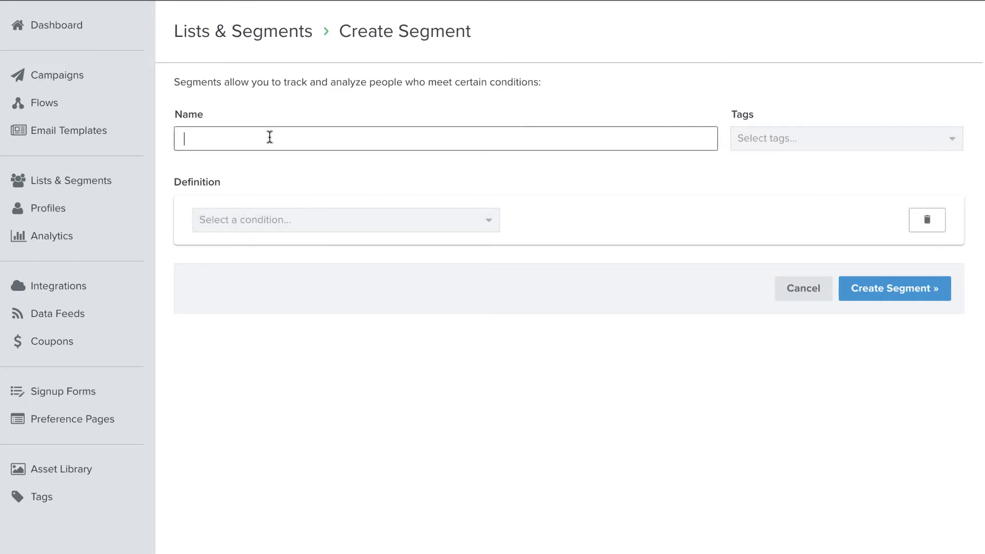
type("Back")
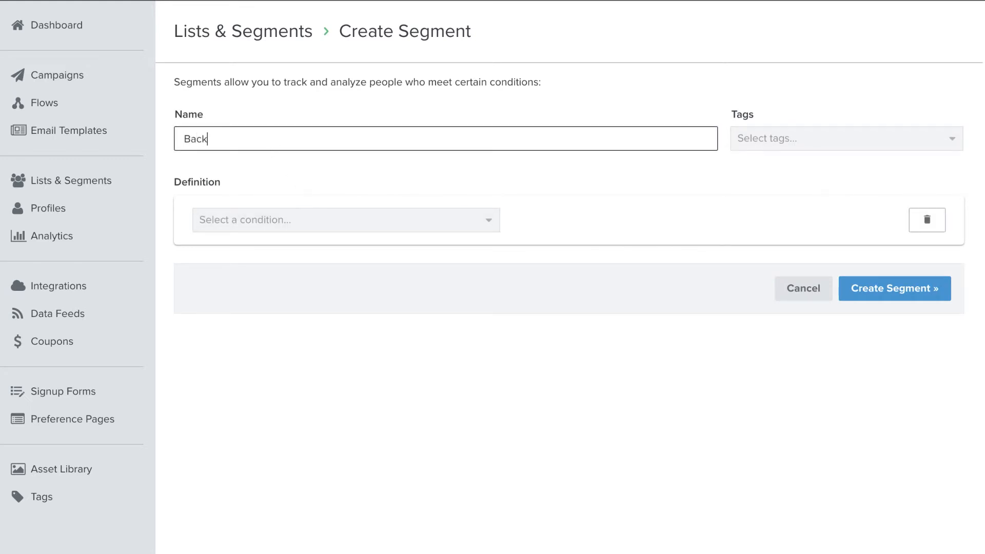
type(" In Stock")
Step: Add a segment condition based on Properties about someone, using $source as the dimension
left_click(277, 225)
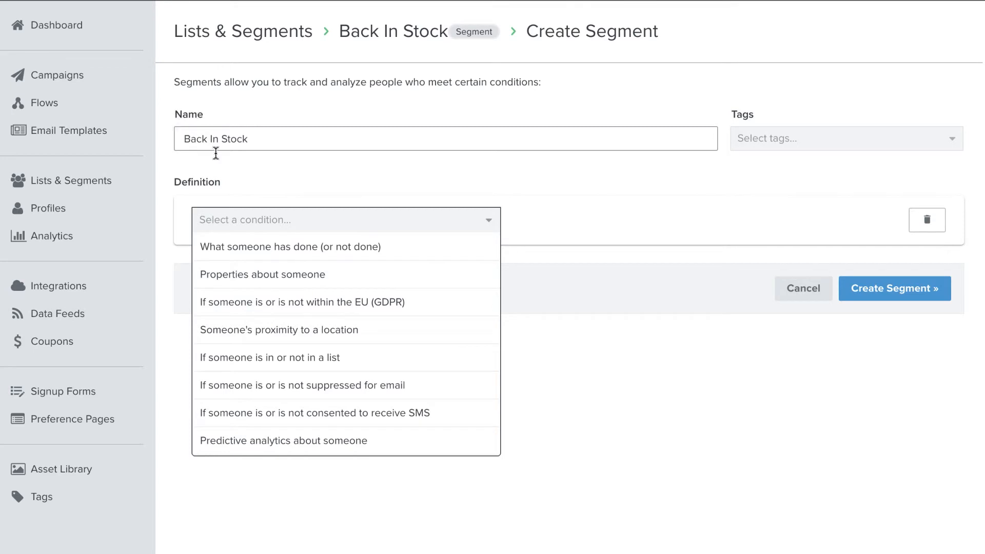
left_click(285, 278)
left_click(275, 259)
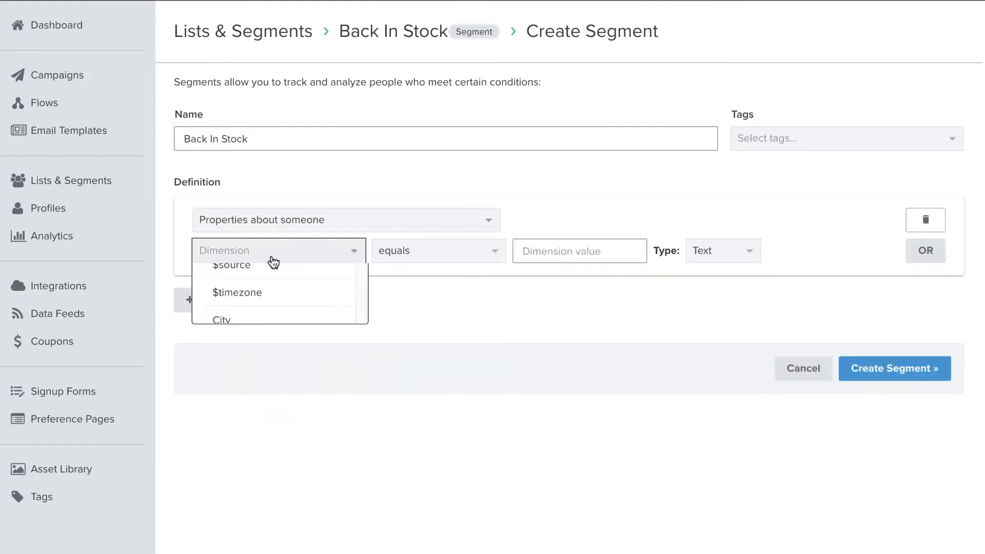
type("$")
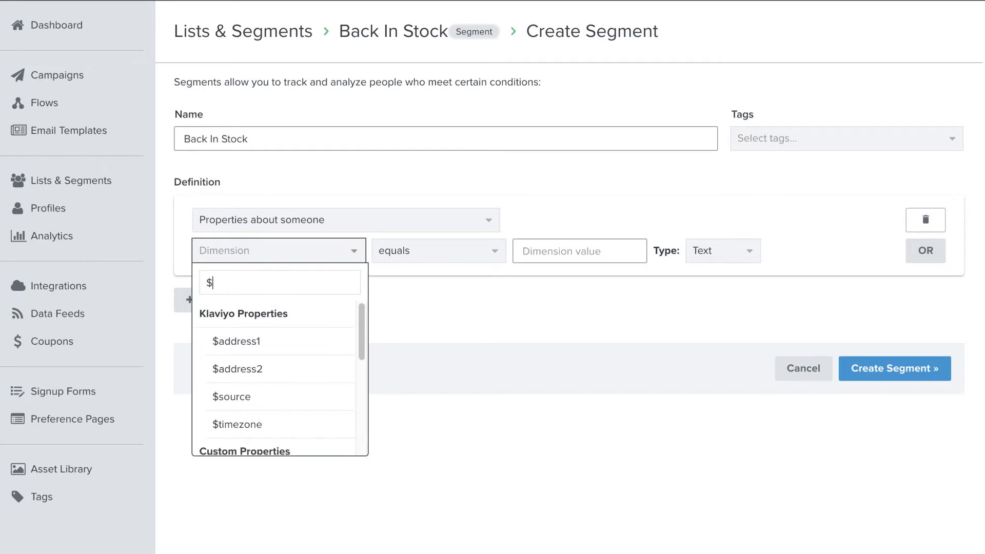
type("so")
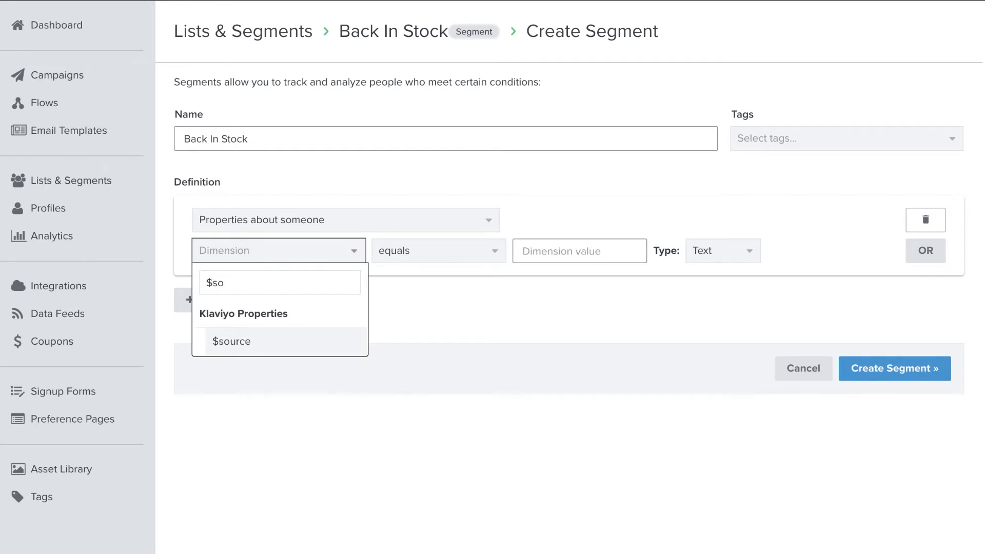
left_click(242, 341)
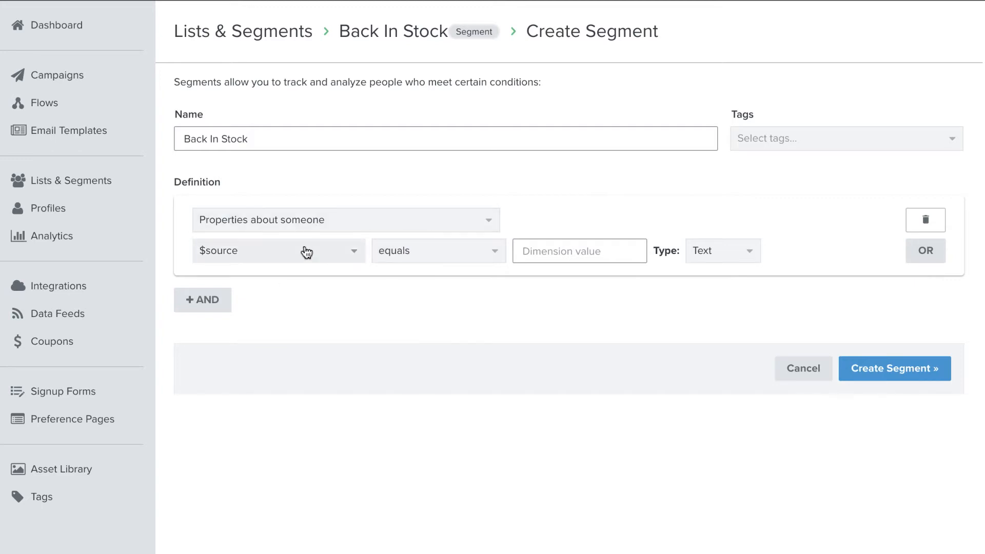
Step: Set the $source condition to equal Back in Stock and create the segment
left_click(603, 250)
type("back")
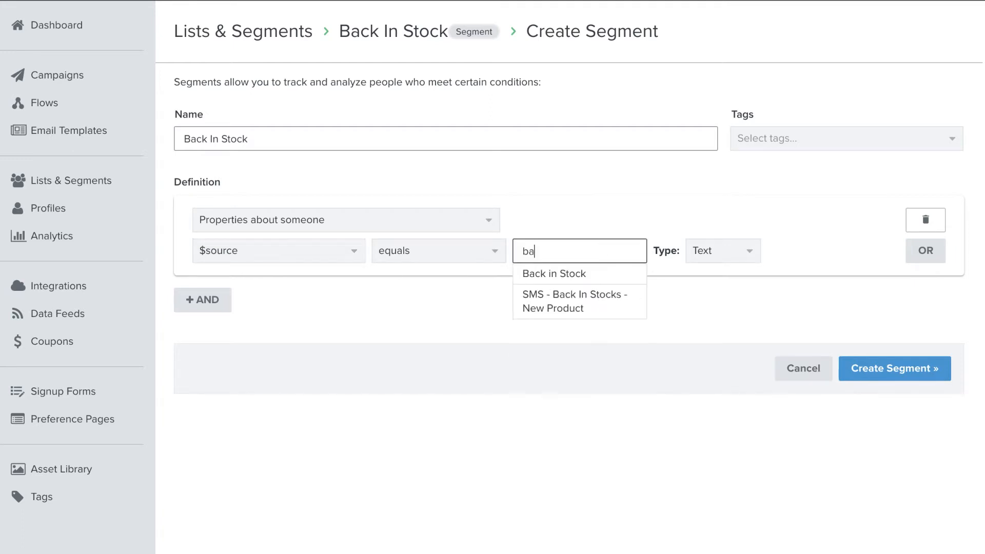
left_click(575, 274)
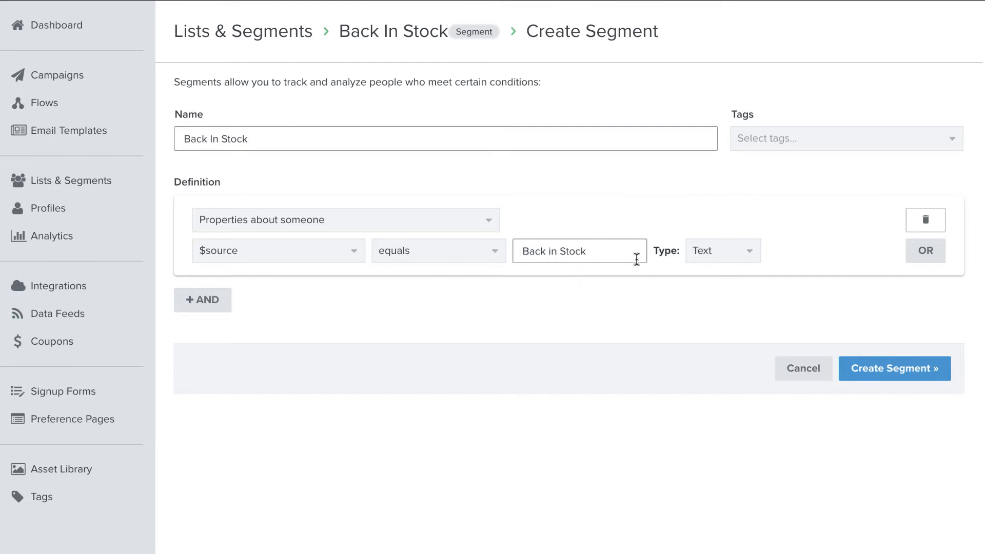
left_click(887, 370)
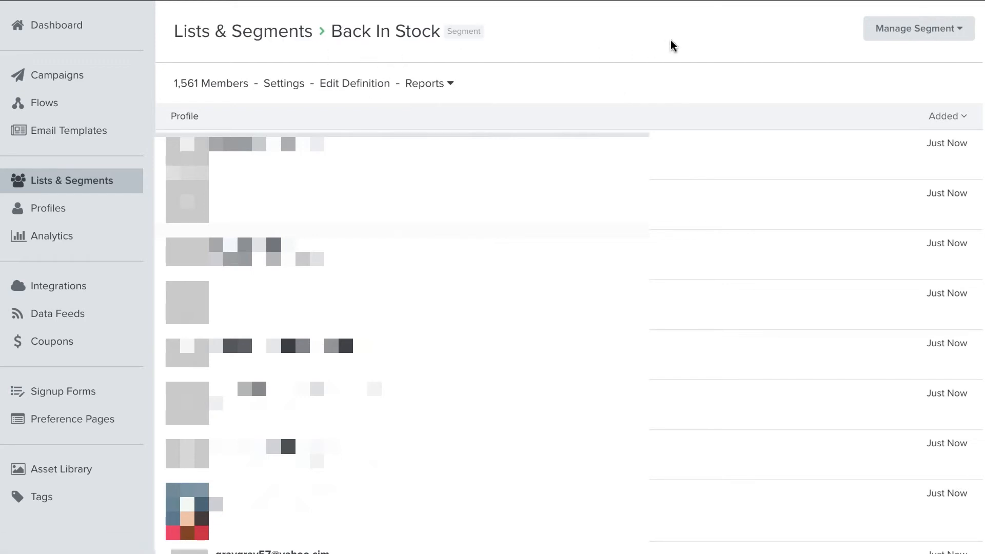
Step: Review the management options available for the Back In Stock segment and open its definition
left_click(964, 30)
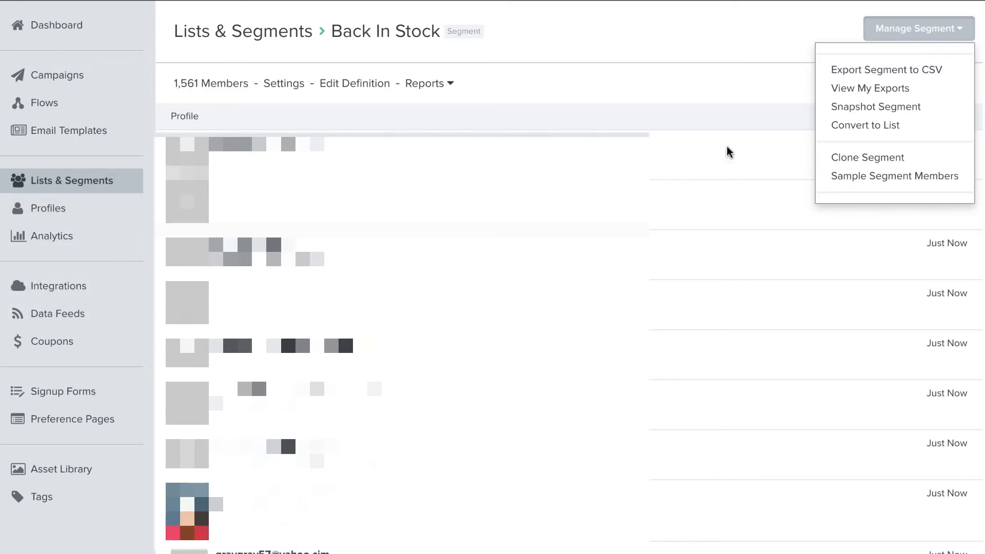
left_click(562, 84)
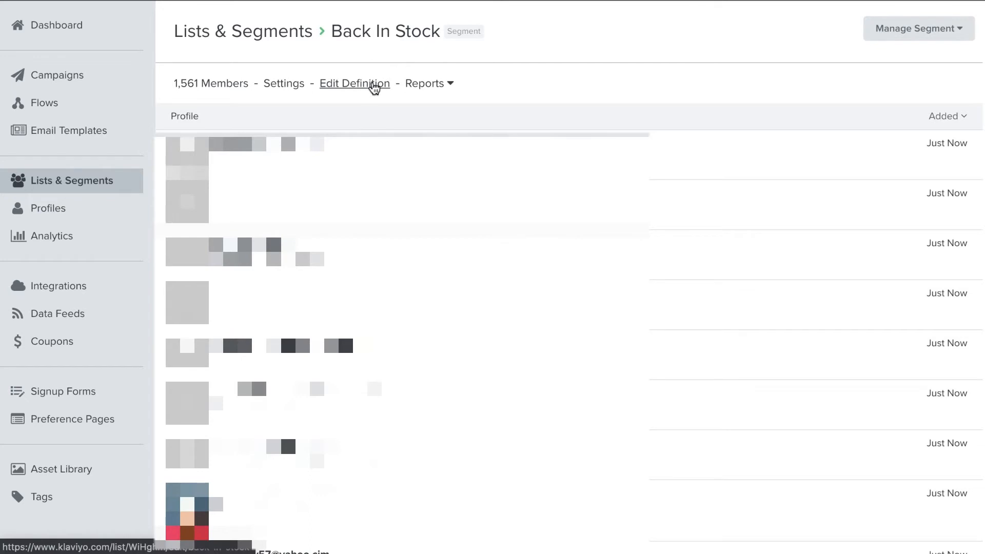
left_click(376, 84)
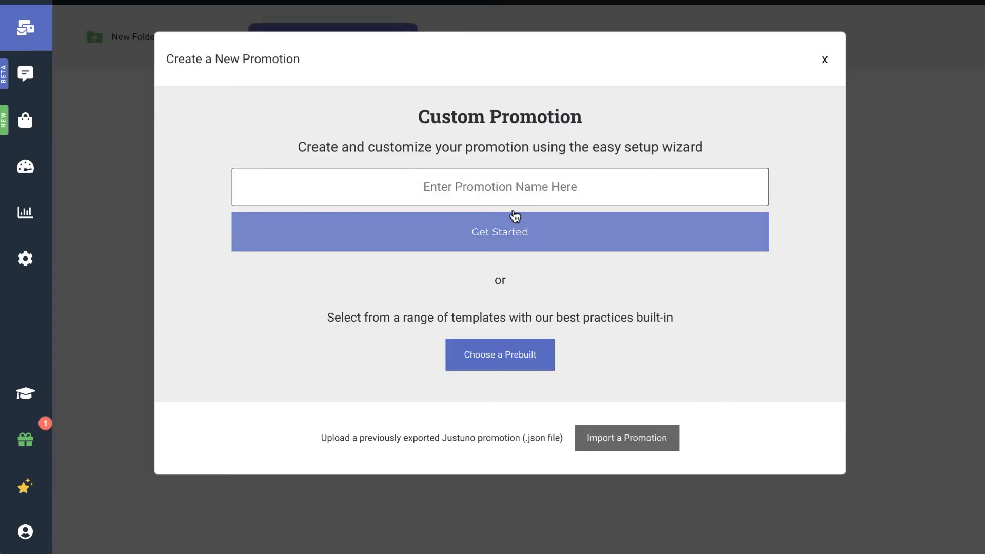
Step: Create a custom promotion named Demo Promotion and start its setup wizard
left_click(516, 189)
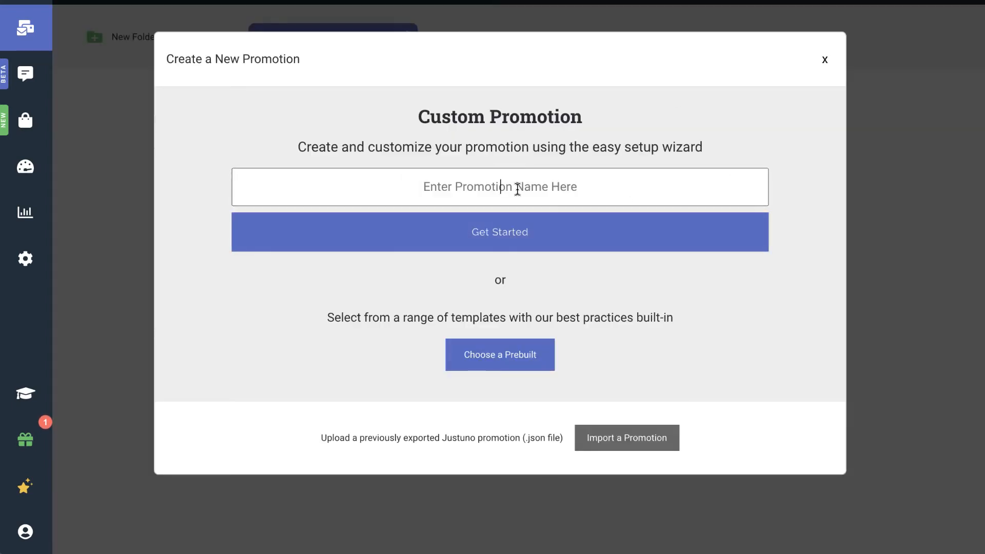
type("Demo P")
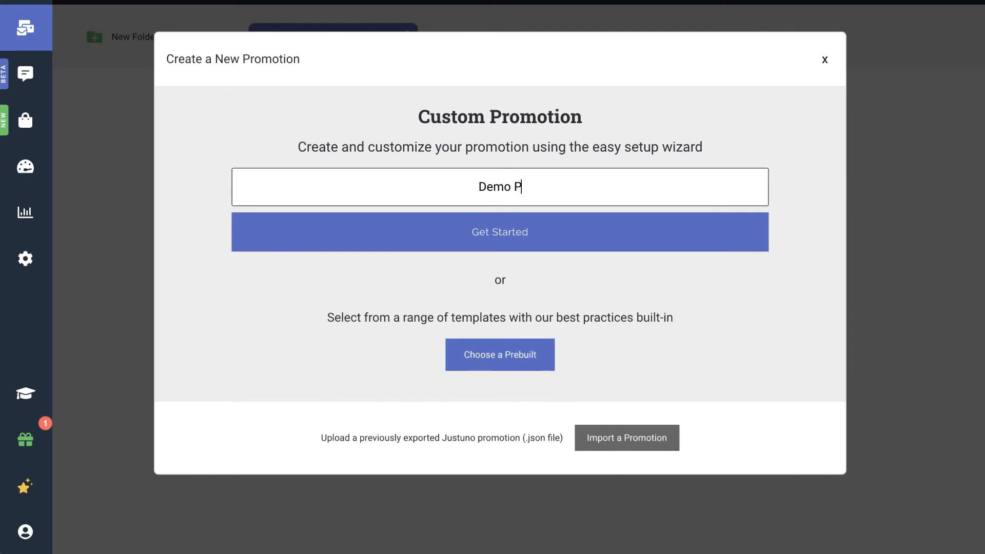
type("romotio")
type("n")
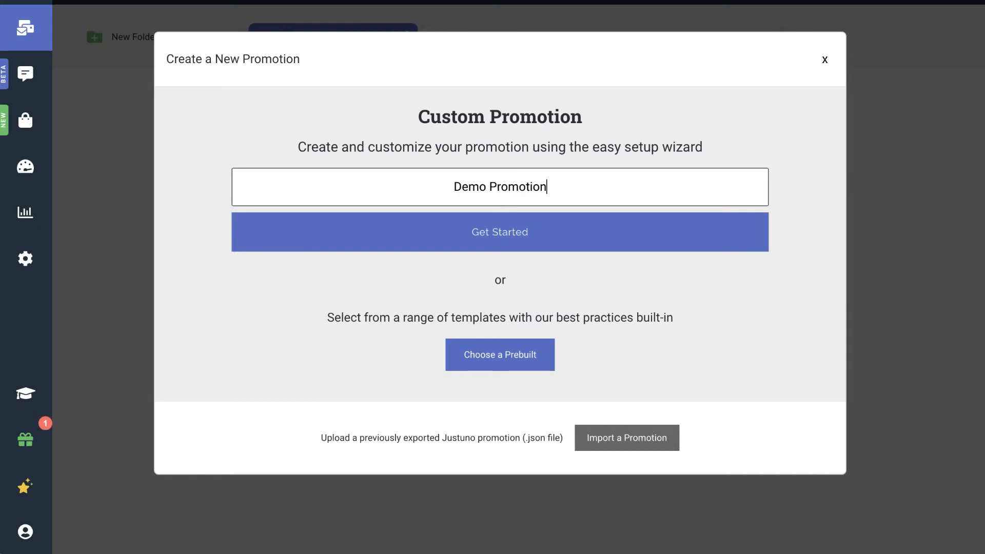
left_click(614, 280)
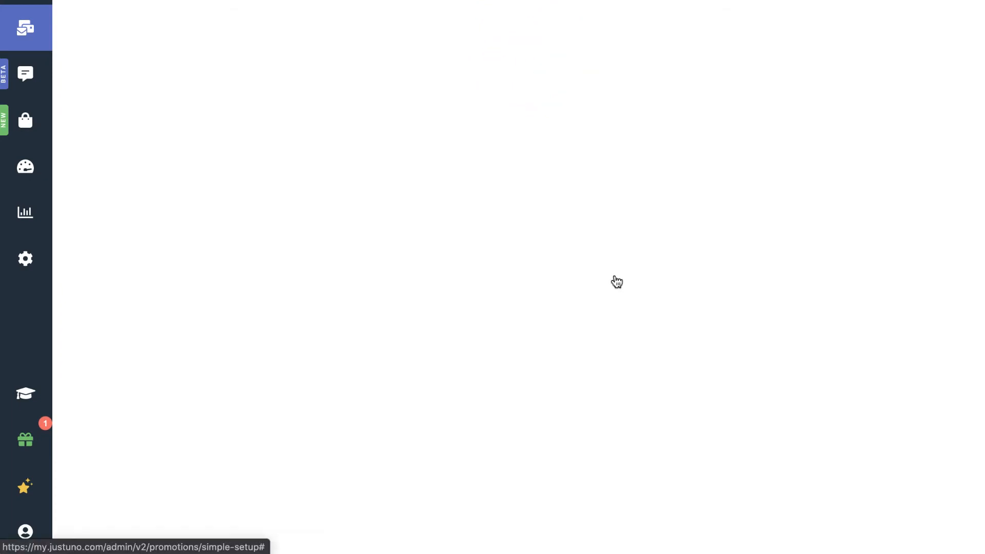
Step: Complete the wizard with a device type, Fullscreen display, Lead Capture goal, Standard screens, the first featured theme and a basic audience
left_click(353, 438)
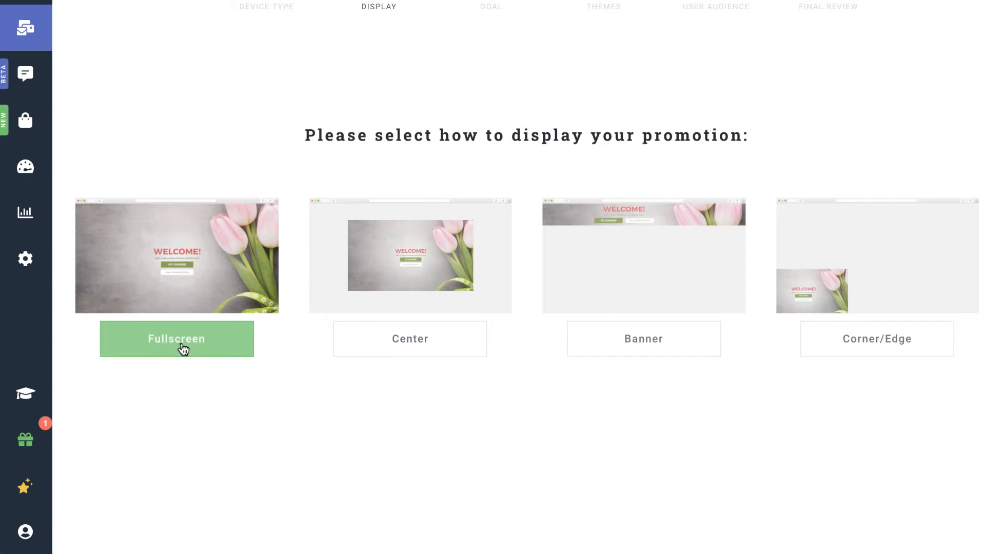
left_click(220, 337)
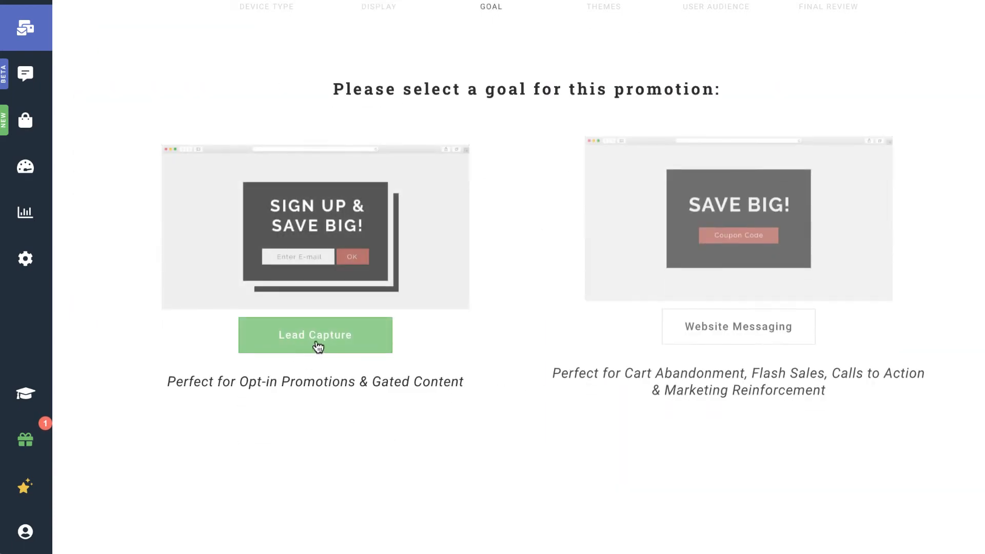
left_click(295, 348)
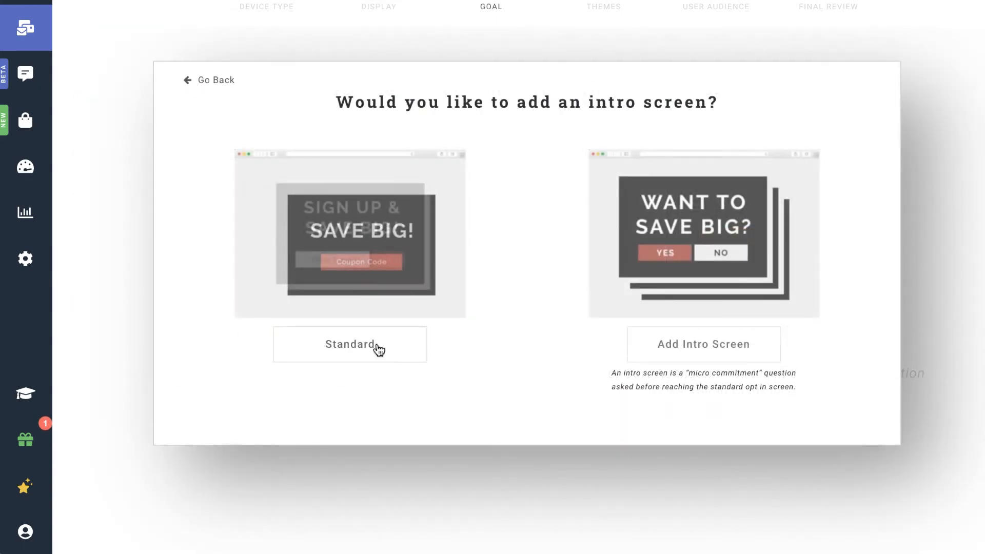
left_click(400, 345)
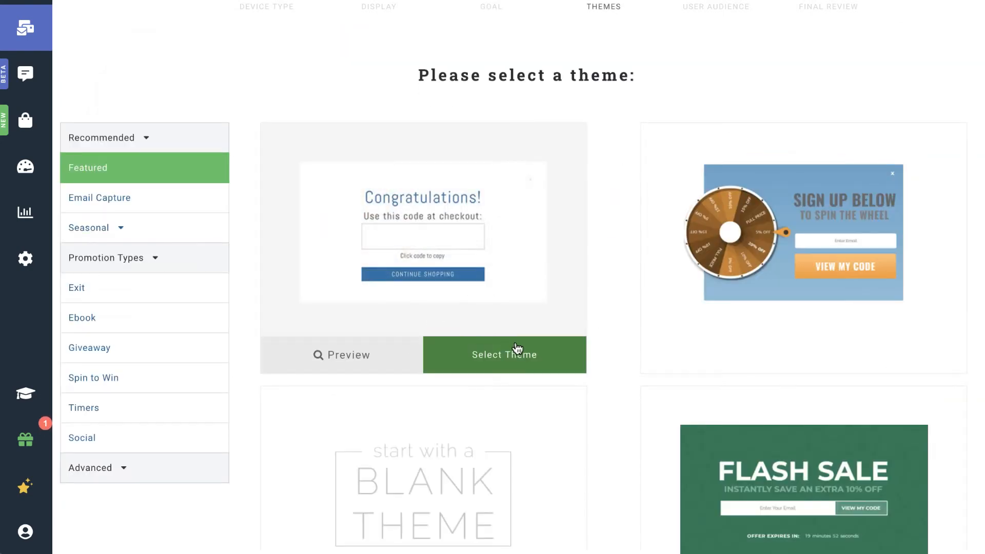
left_click(517, 370)
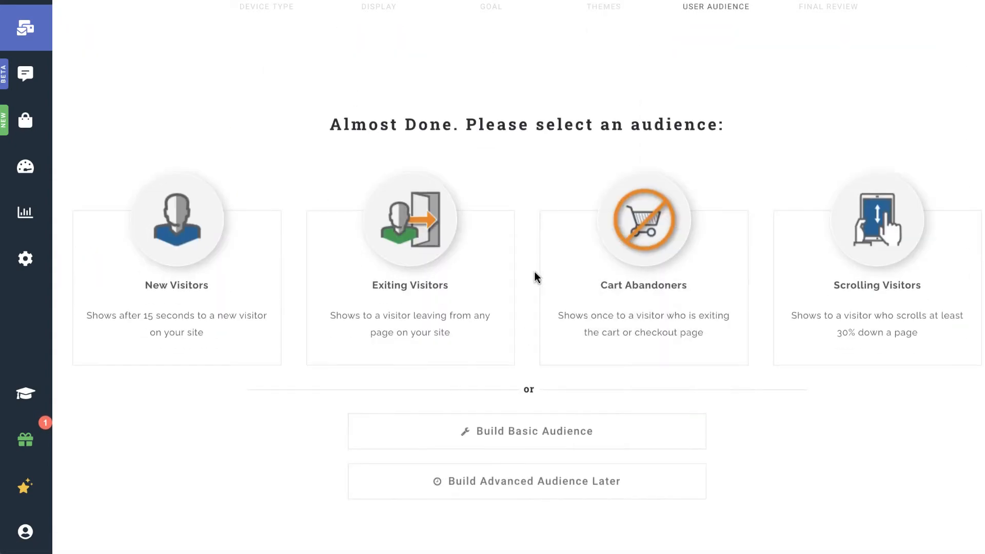
left_click(535, 436)
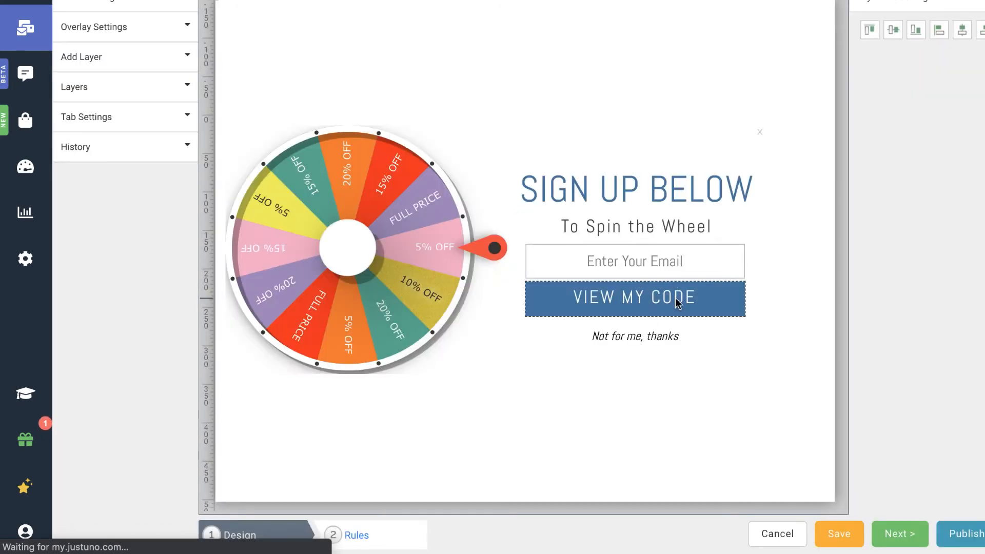
Step: Select the email field on the spin-the-wheel design and open the setup for changing its form
left_click(688, 306)
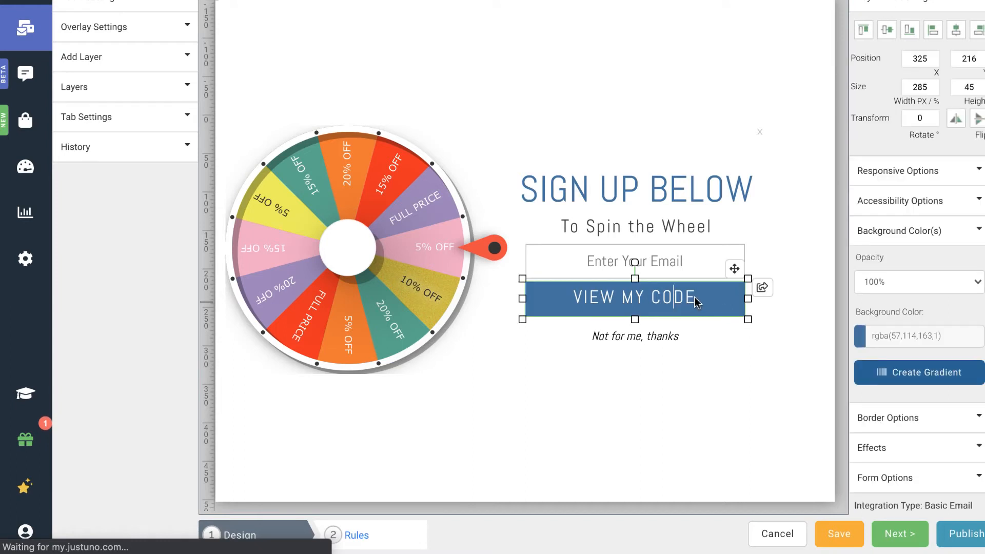
left_click(659, 304)
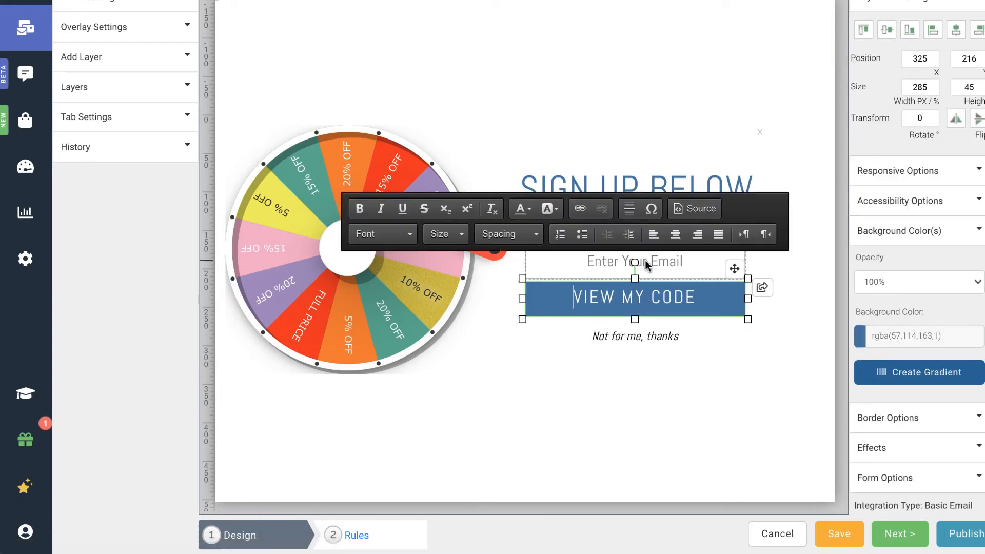
left_click(672, 273)
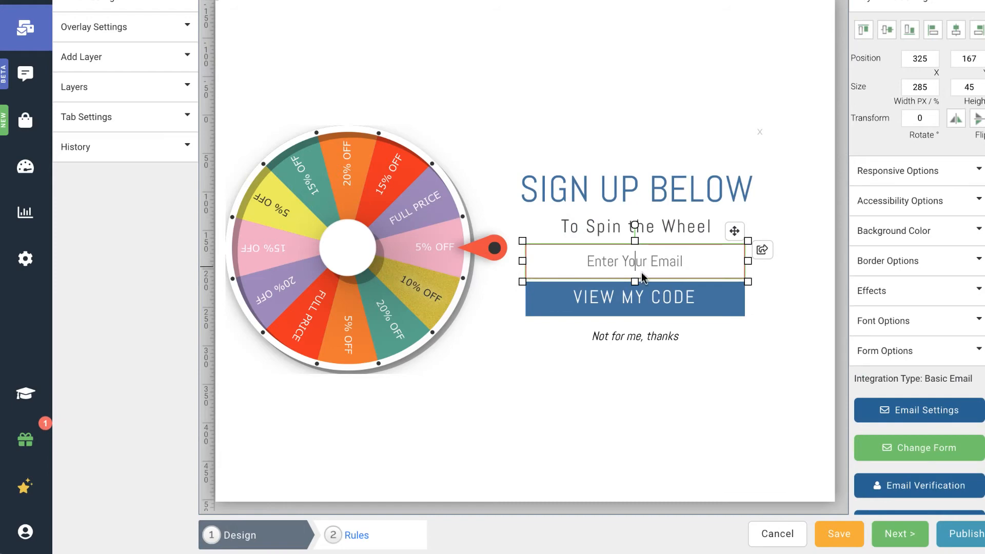
left_click(815, 295)
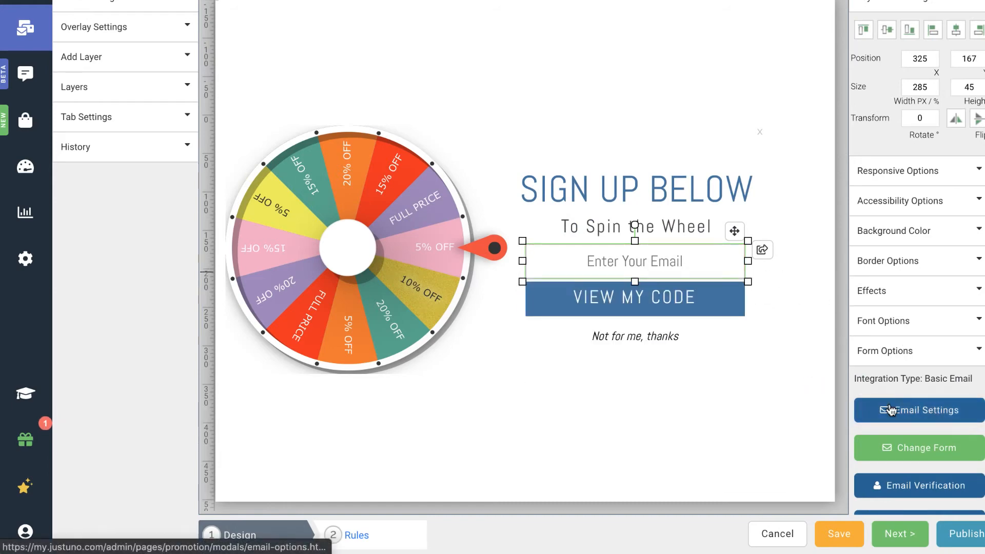
left_click(939, 454)
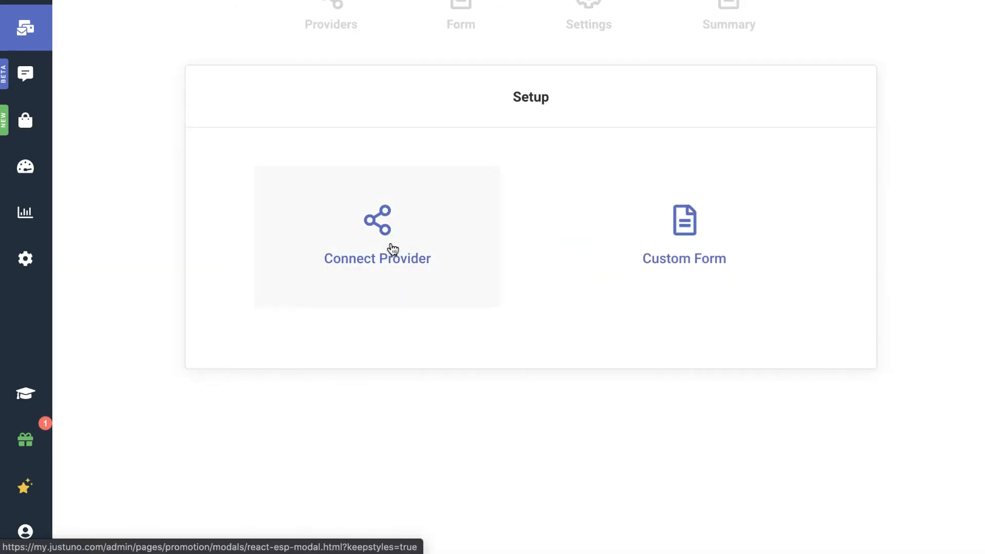
Step: Connect Klaviyo as the form's email service provider
left_click(393, 249)
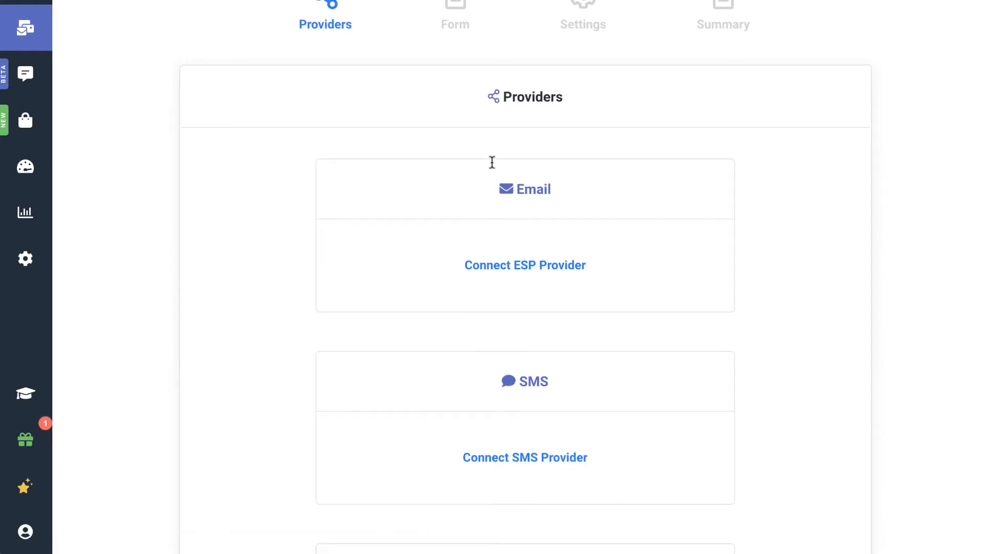
left_click(613, 250)
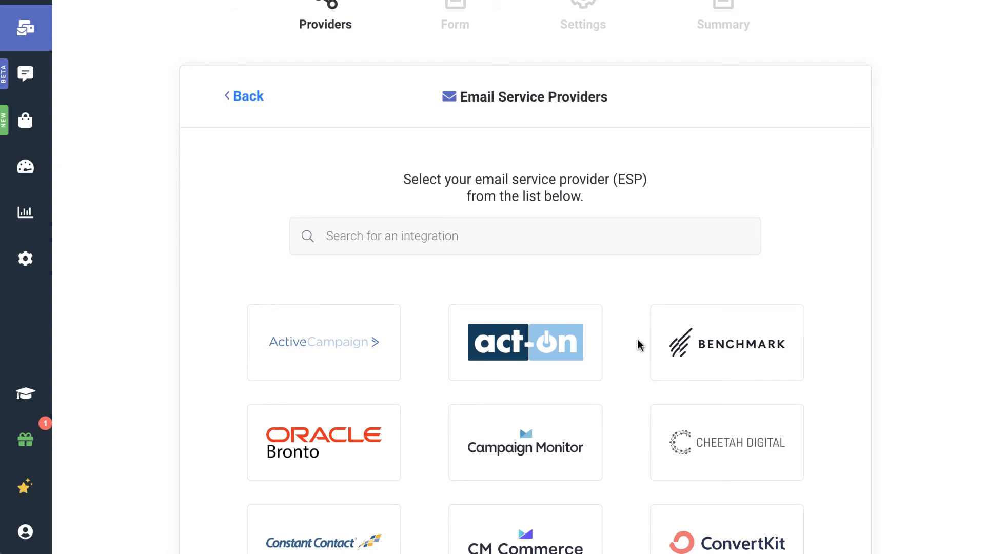
scroll(656, 384, "down", 10)
left_click(522, 294)
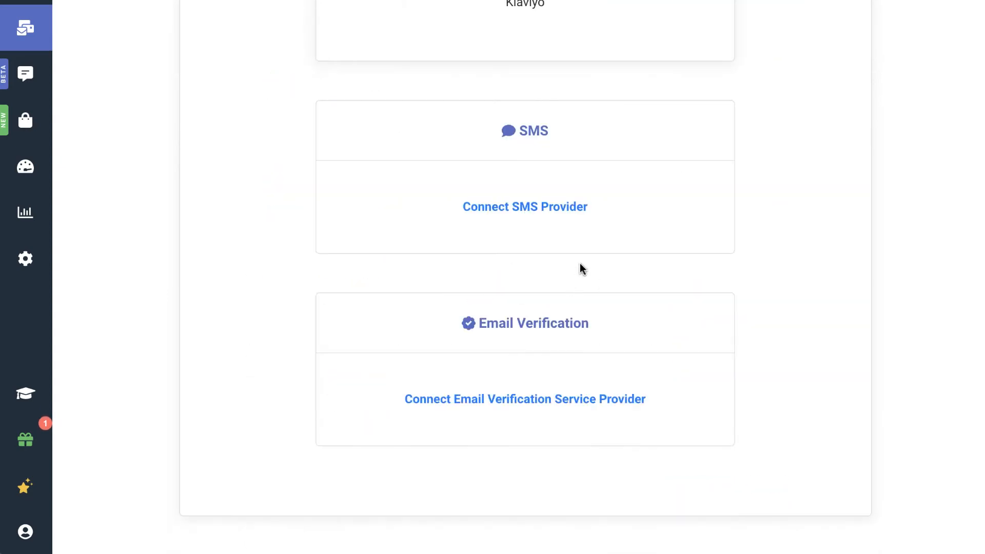
scroll(582, 268, "up", 3)
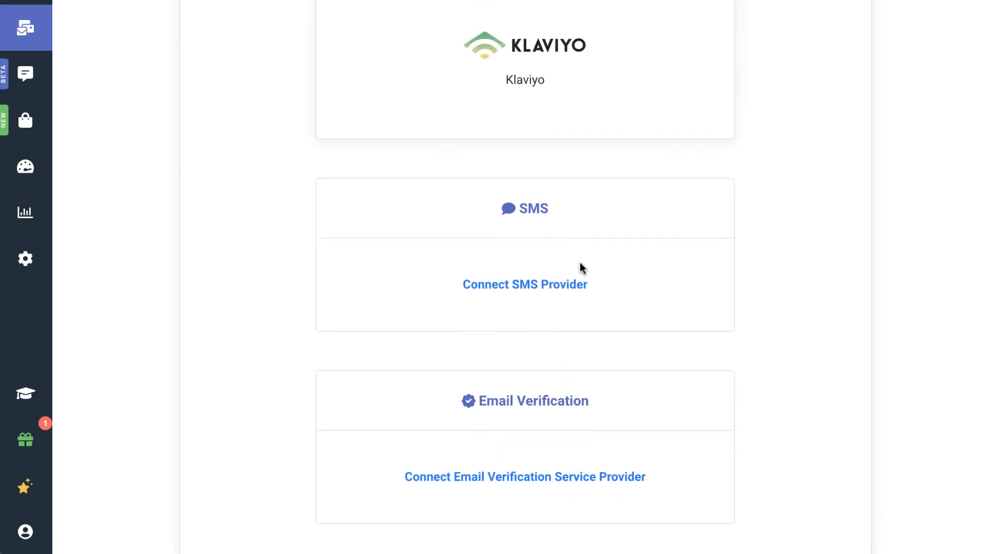
scroll(581, 266, "up", 2)
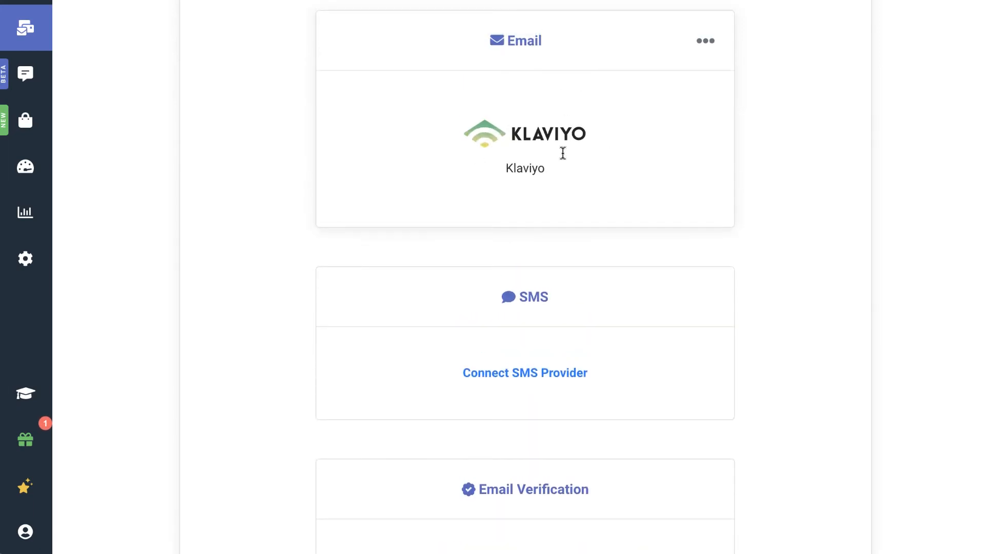
scroll(574, 213, "up", 1)
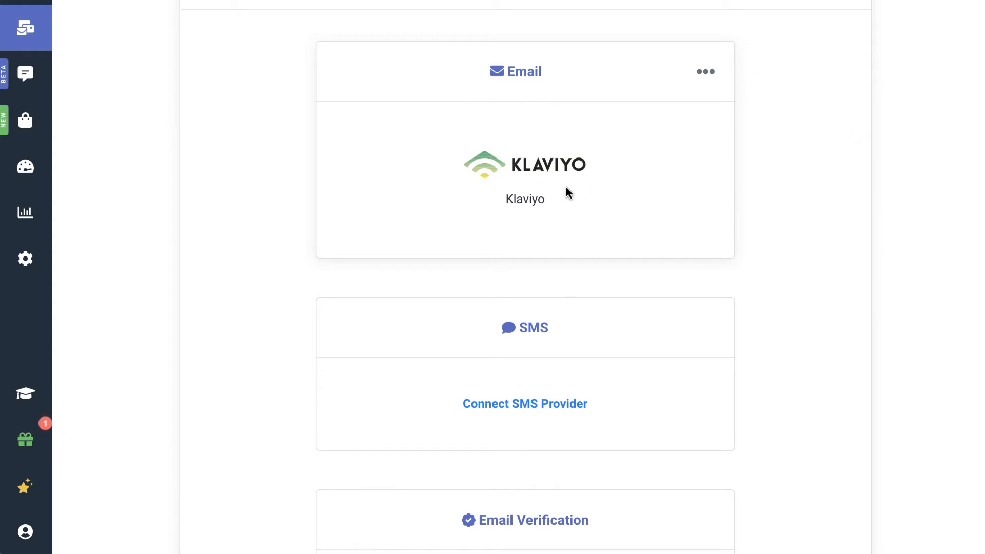
scroll(567, 192, "up", 1)
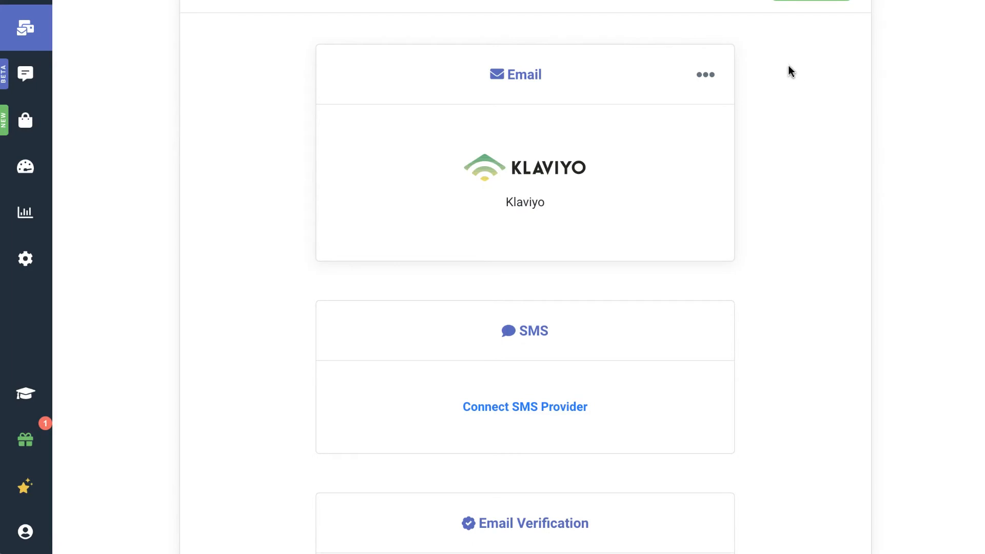
scroll(794, 75, "up", 2)
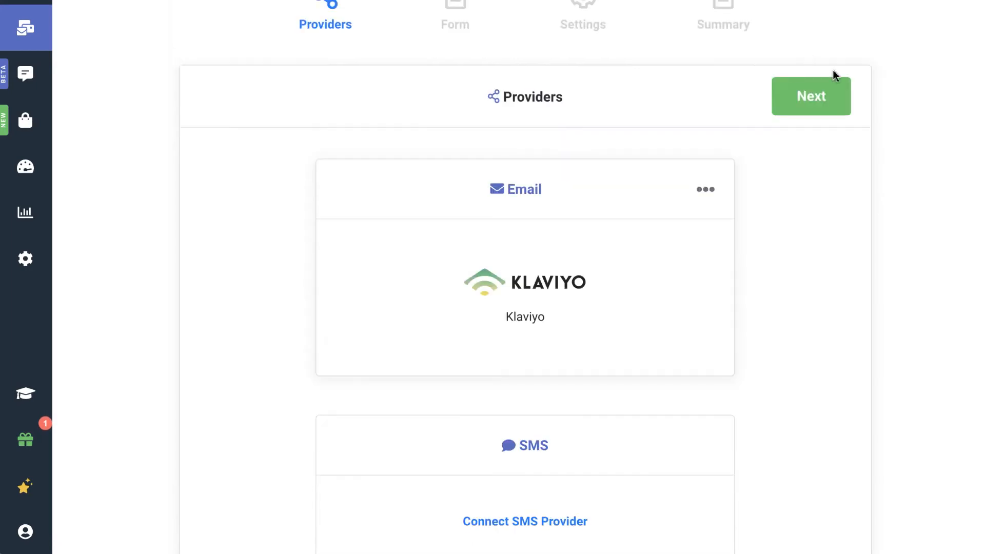
Step: Search the email lists for "source", choose the list that receives submissions and continue to the form builder
left_click(799, 106)
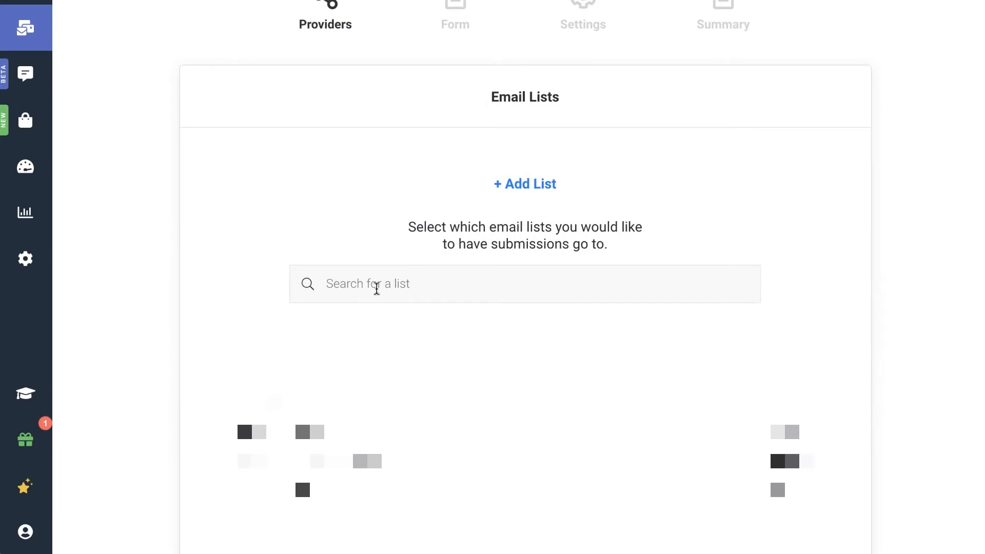
type("s")
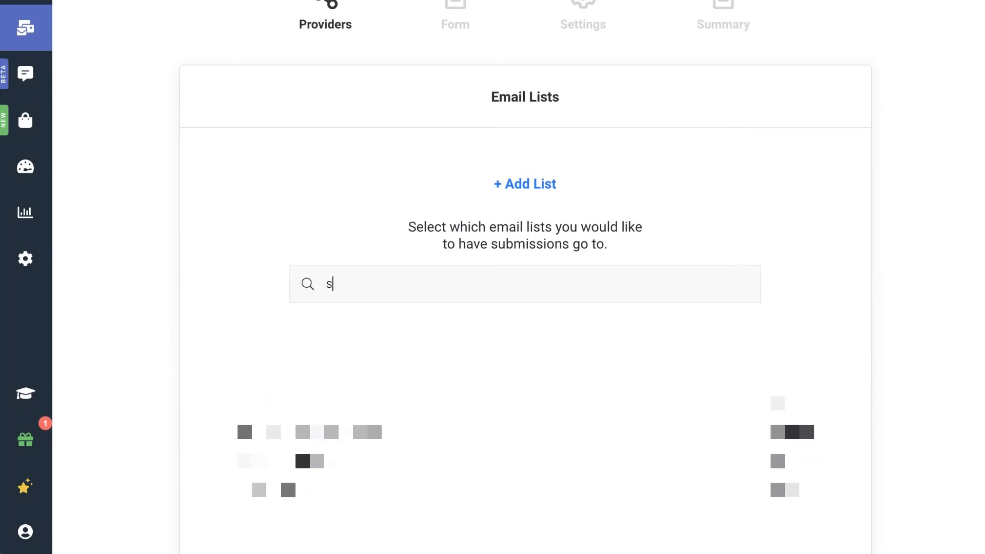
type("ource")
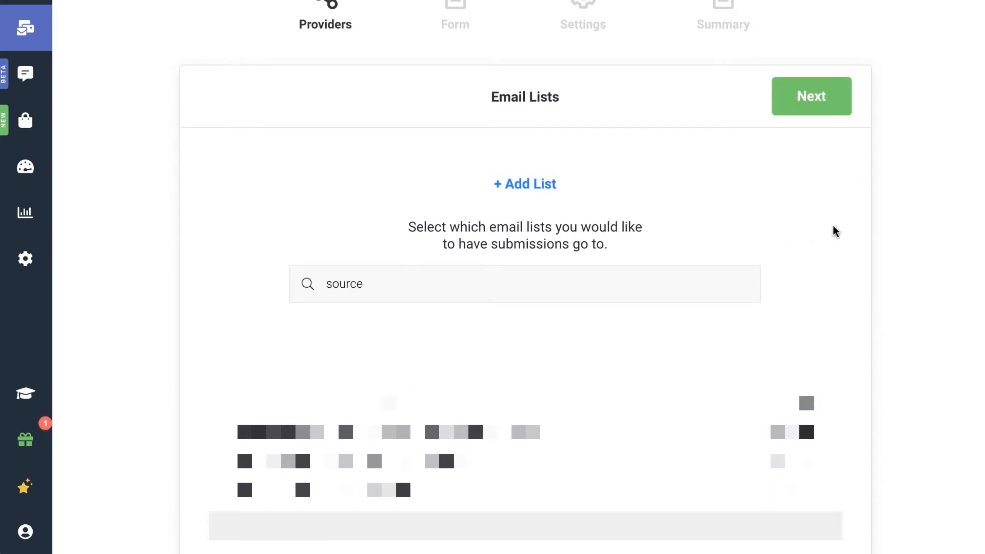
left_click(809, 96)
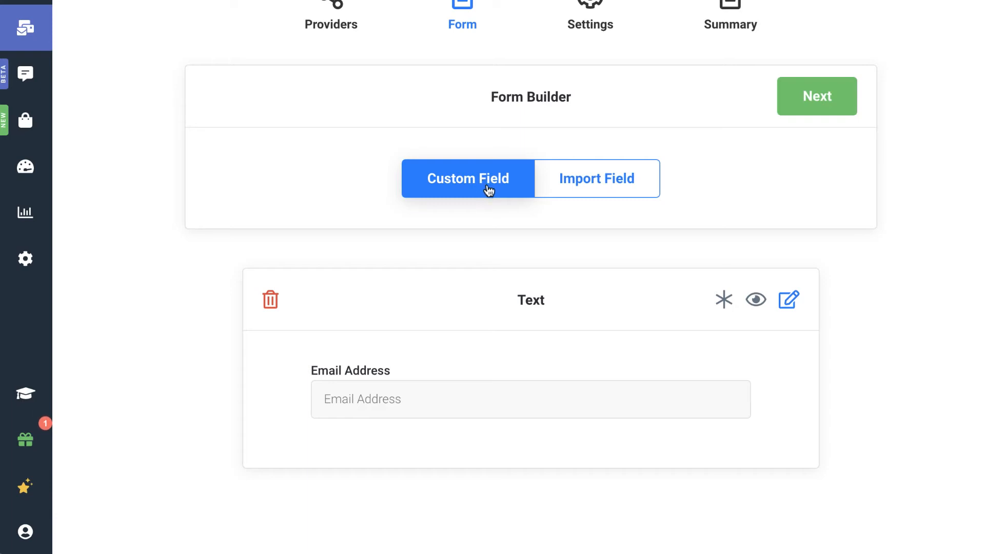
Step: Add a single-line text custom field named $source to the form
left_click(509, 179)
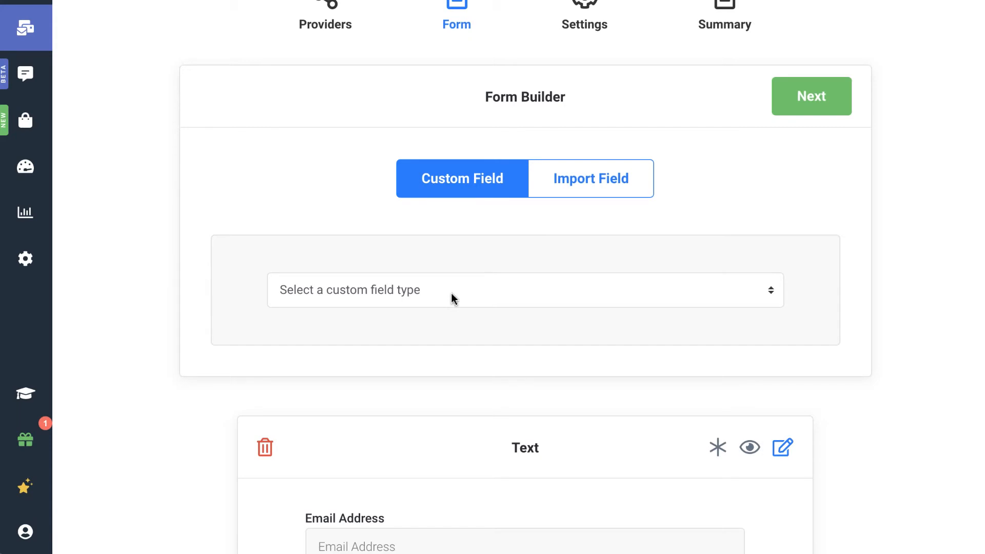
left_click(316, 294)
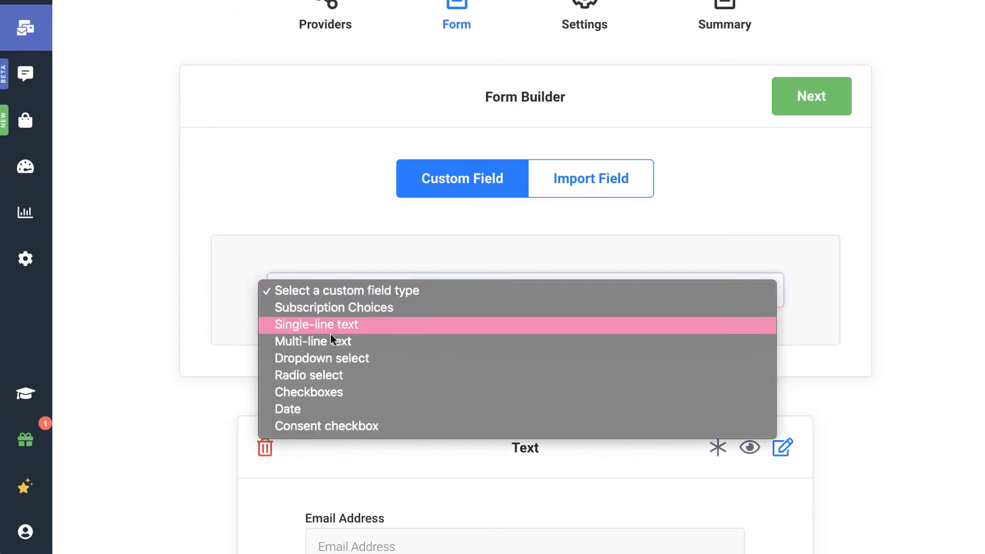
left_click(314, 327)
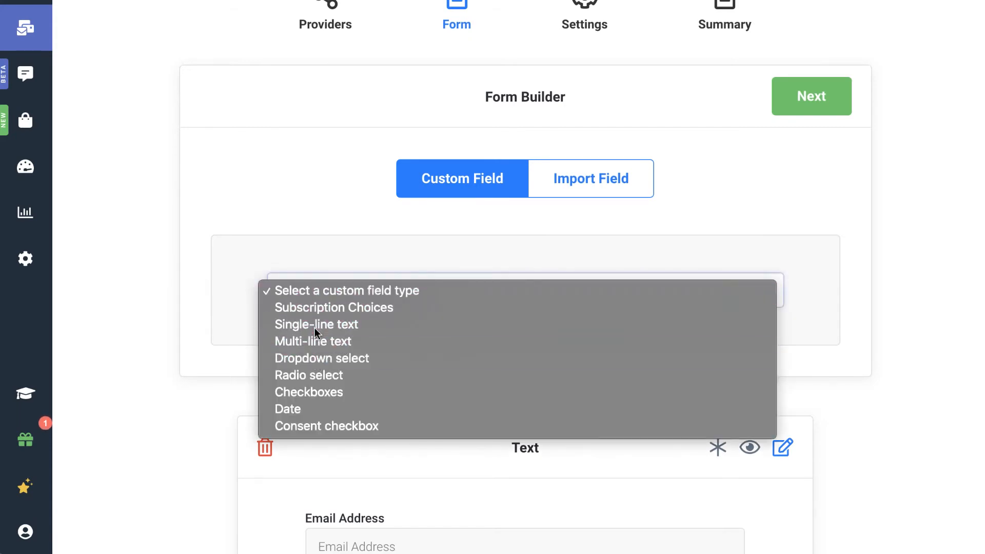
left_click(406, 368)
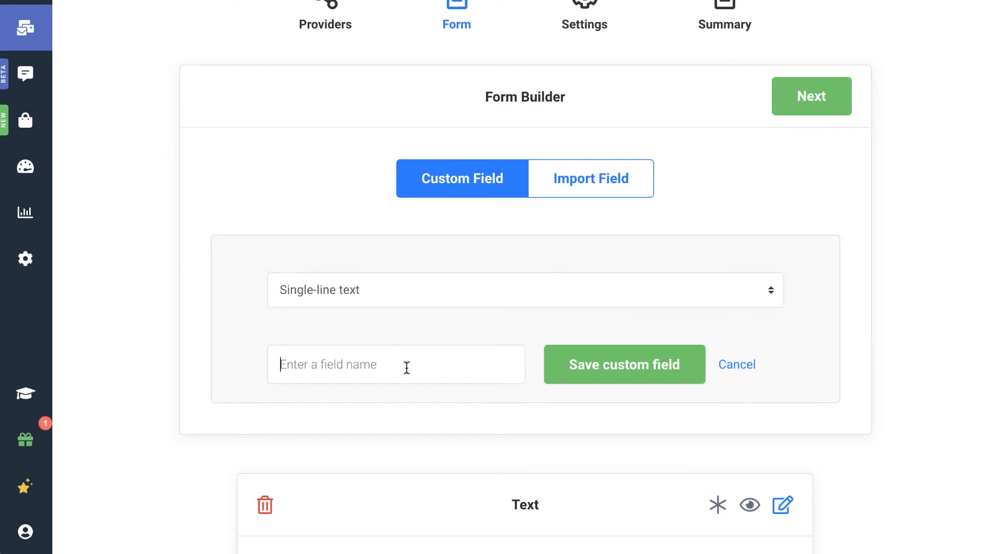
type("$")
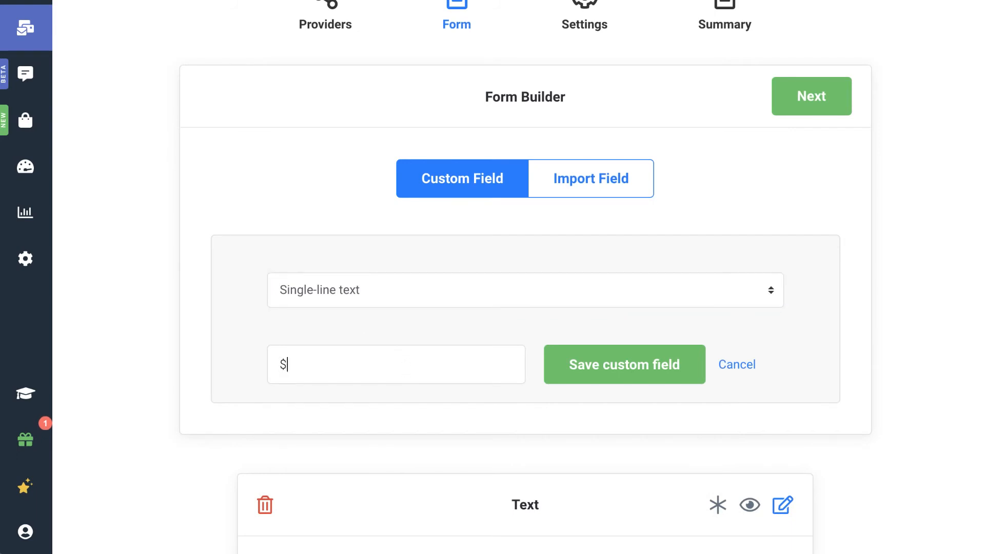
type("source")
left_click_drag(322, 365, 252, 367)
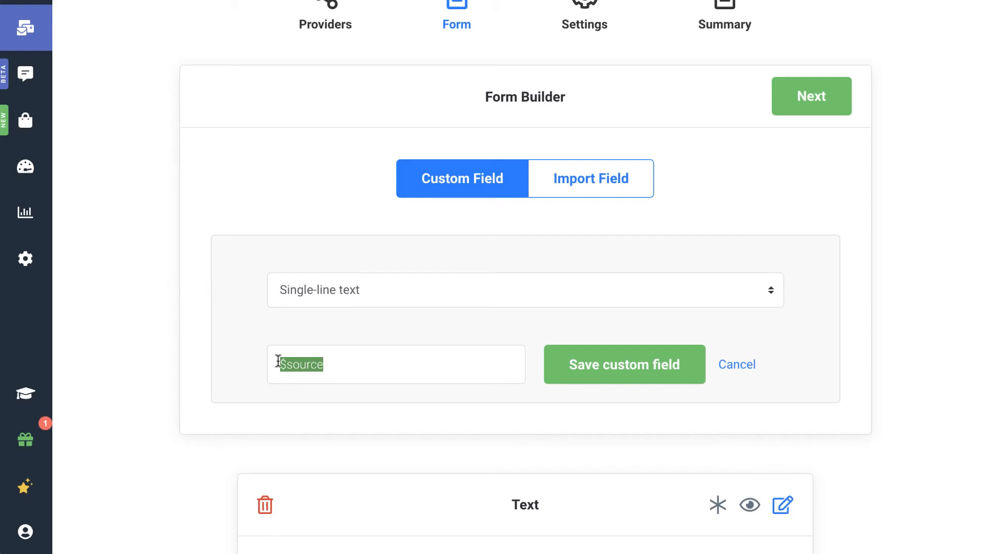
left_click(363, 374)
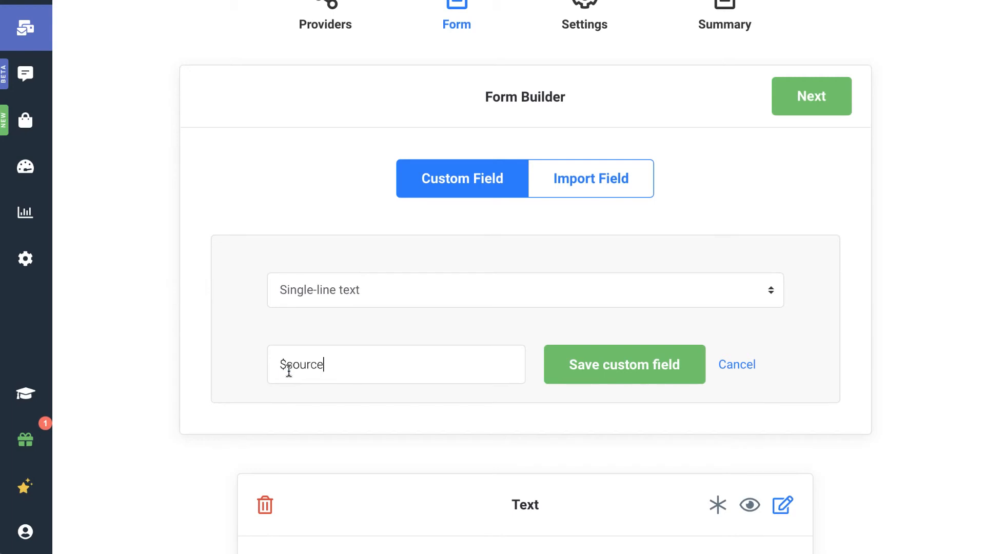
left_click(645, 371)
Step: Edit the $source field's settings and mark the field as Hidden
scroll(586, 391, "down", 8)
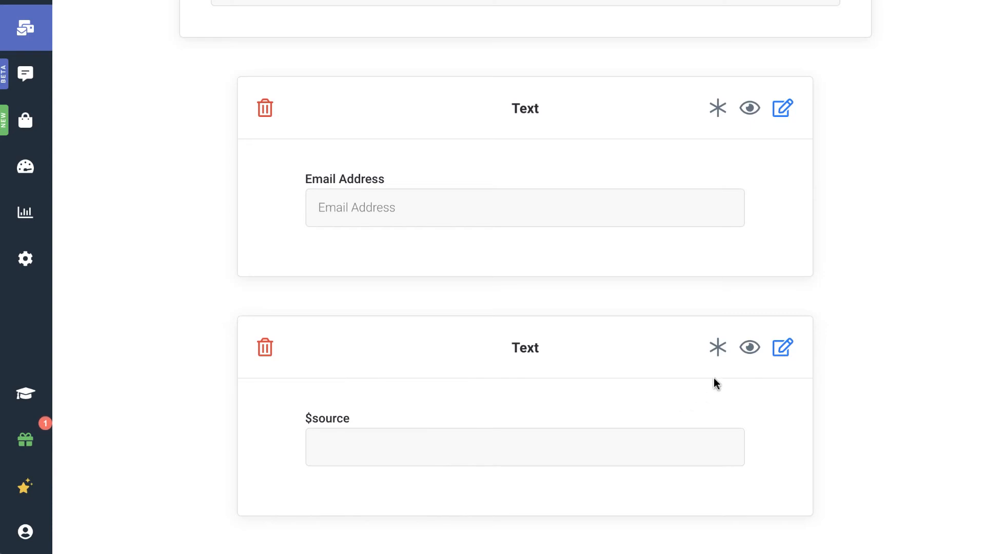
left_click(785, 351)
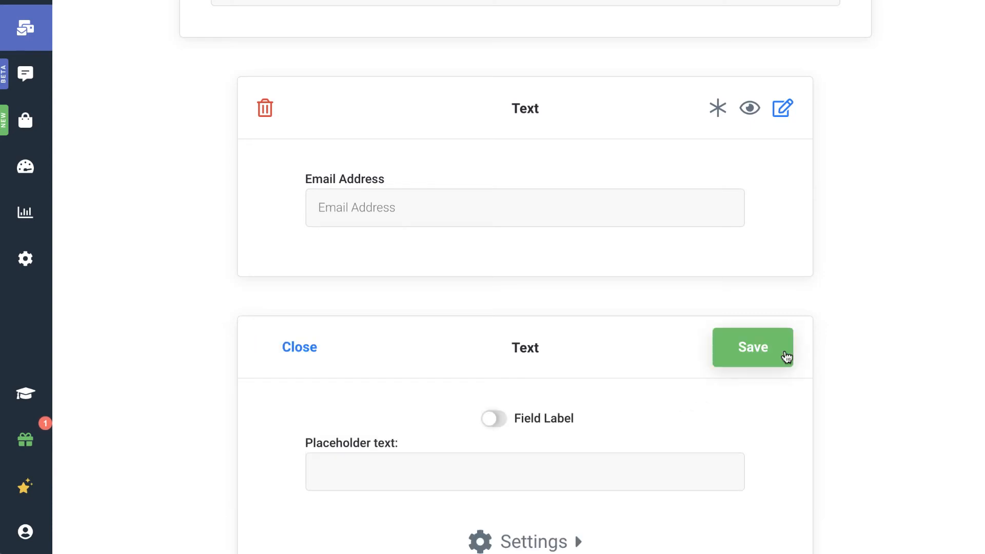
scroll(636, 415, "down", 2)
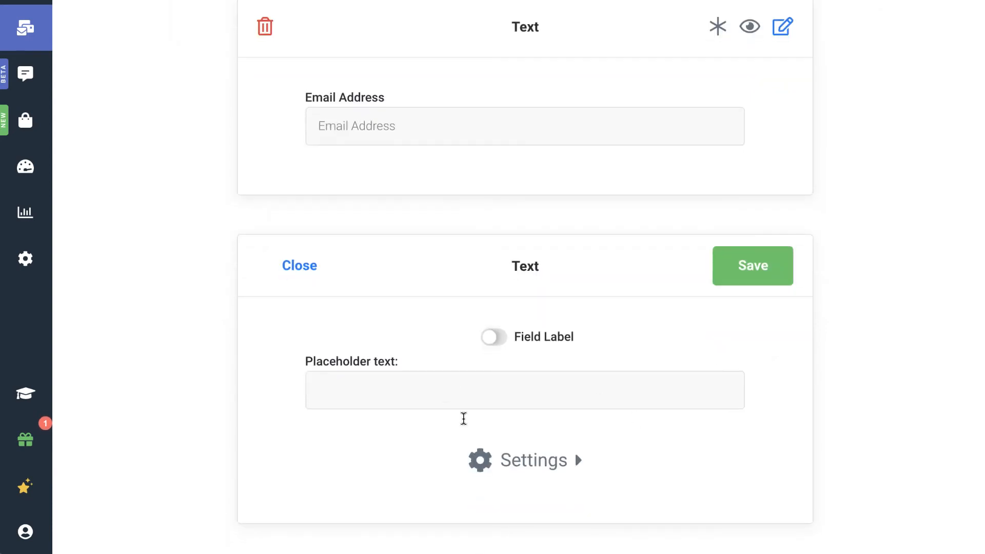
left_click(535, 465)
scroll(529, 466, "down", 1)
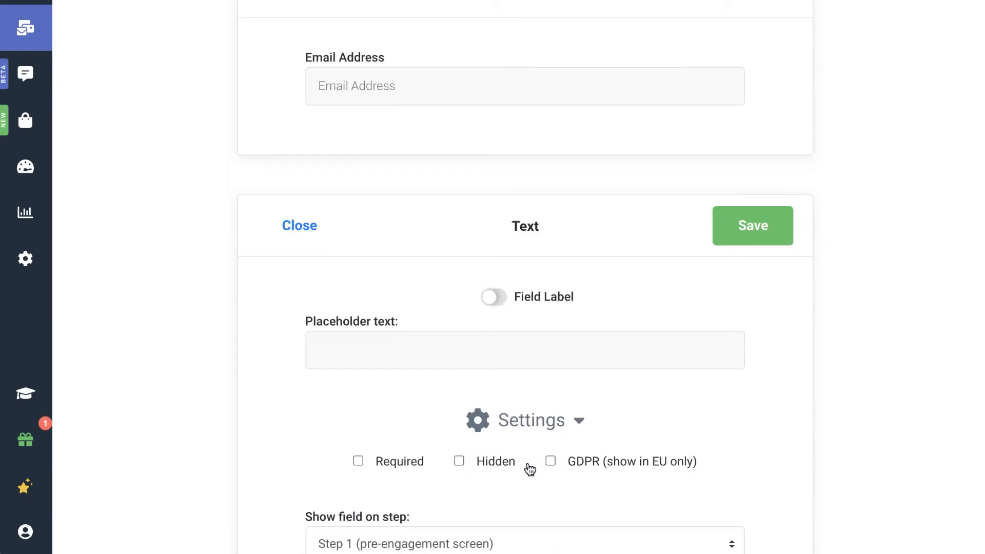
left_click(458, 460)
Step: Review the $source field's remaining settings against the $source condition in Klaviyo's Back In Stock segment definition
scroll(404, 361, "down", 3)
scroll(398, 226, "down", 2)
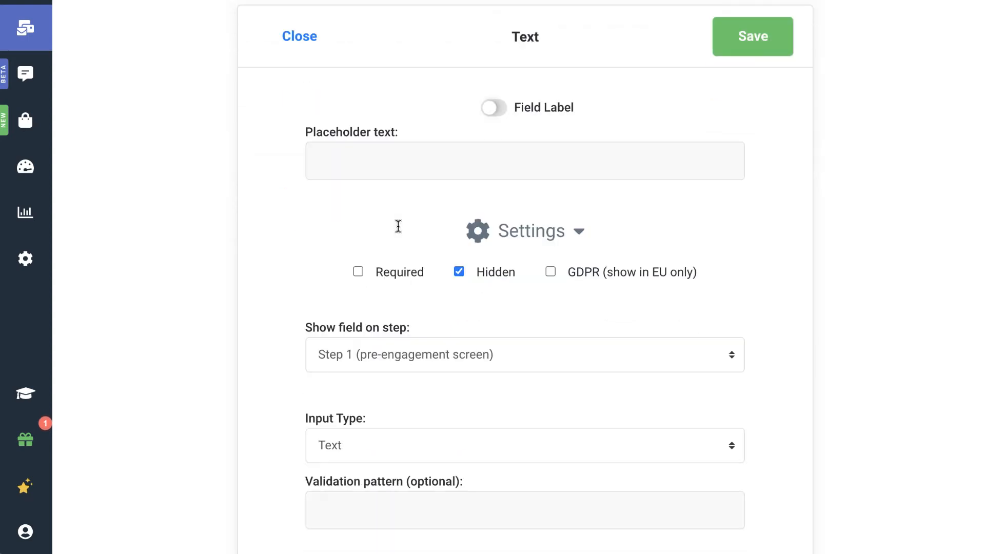
scroll(390, 172, "down", 6)
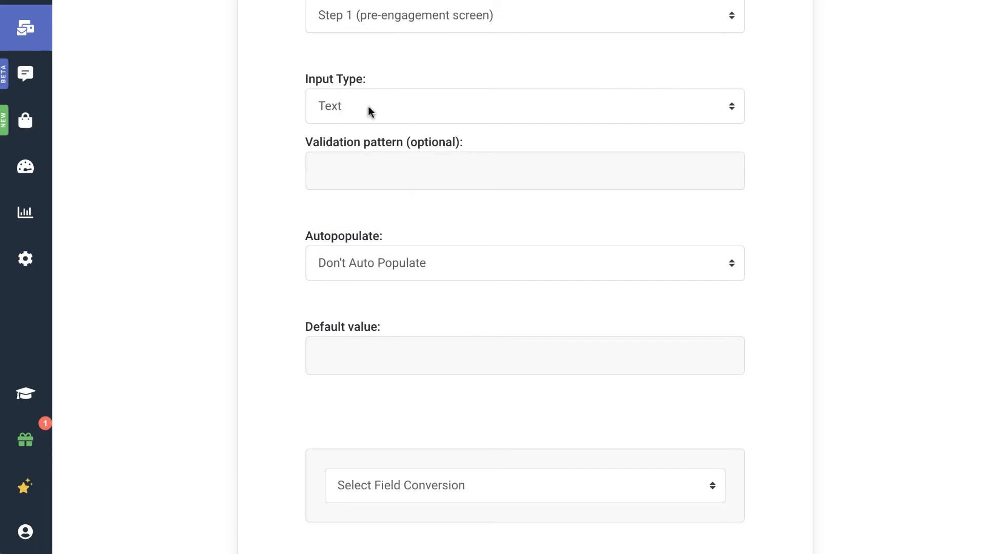
scroll(383, 167, "up", 1)
scroll(378, 172, "down", 1)
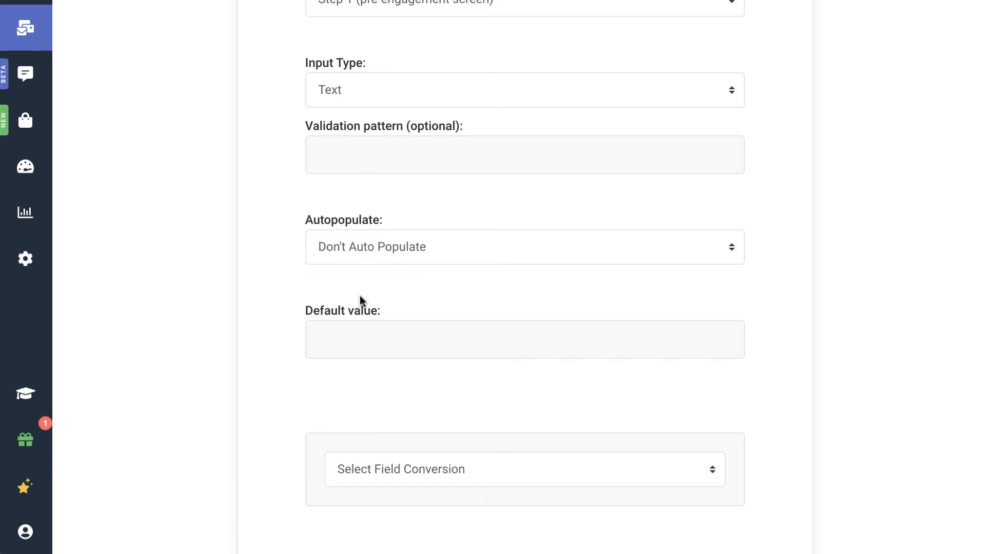
scroll(362, 267, "up", 5)
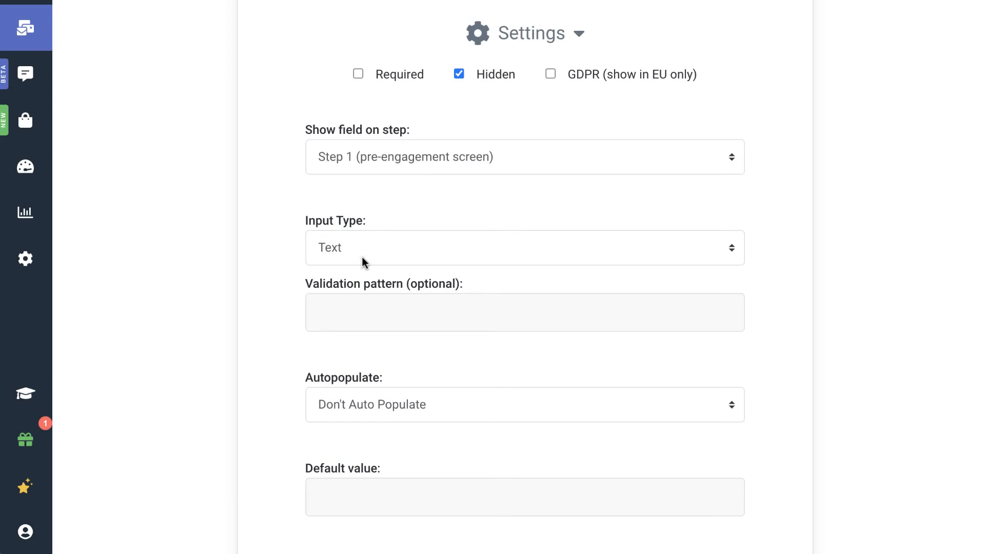
left_click(375, 97)
scroll(390, 110, "up", 1)
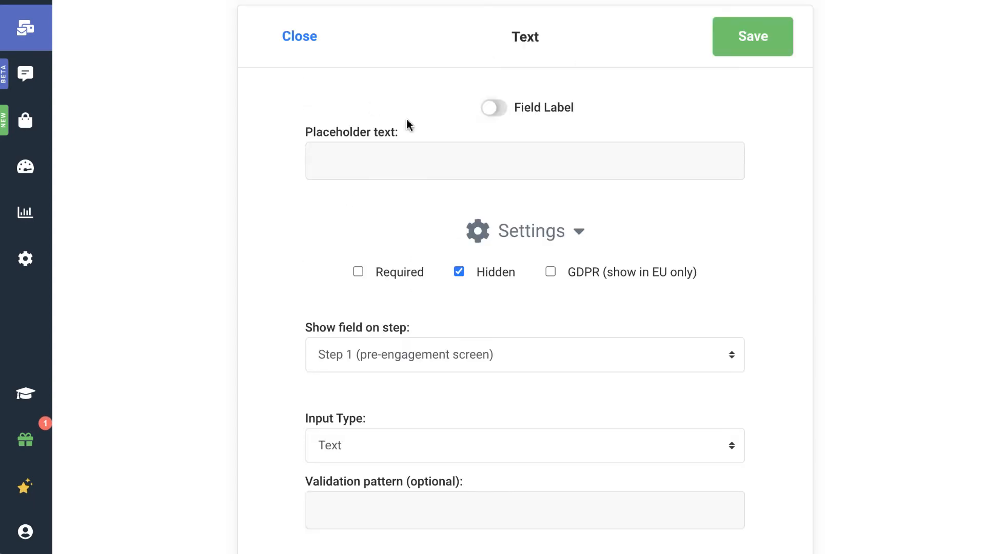
scroll(409, 153, "up", 1)
scroll(409, 159, "down", 1)
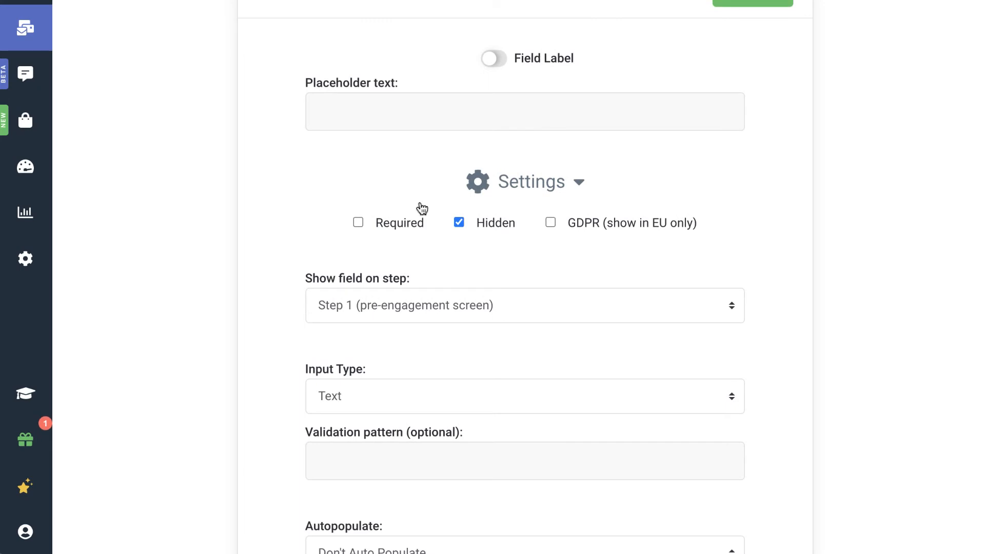
scroll(420, 212, "down", 3)
scroll(422, 212, "down", 1)
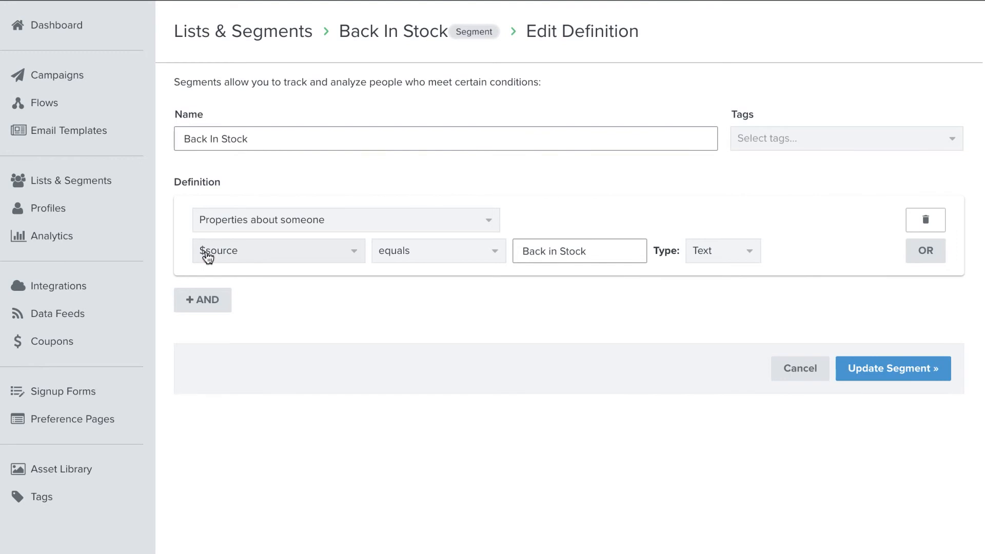
left_click_drag(585, 253, 518, 249)
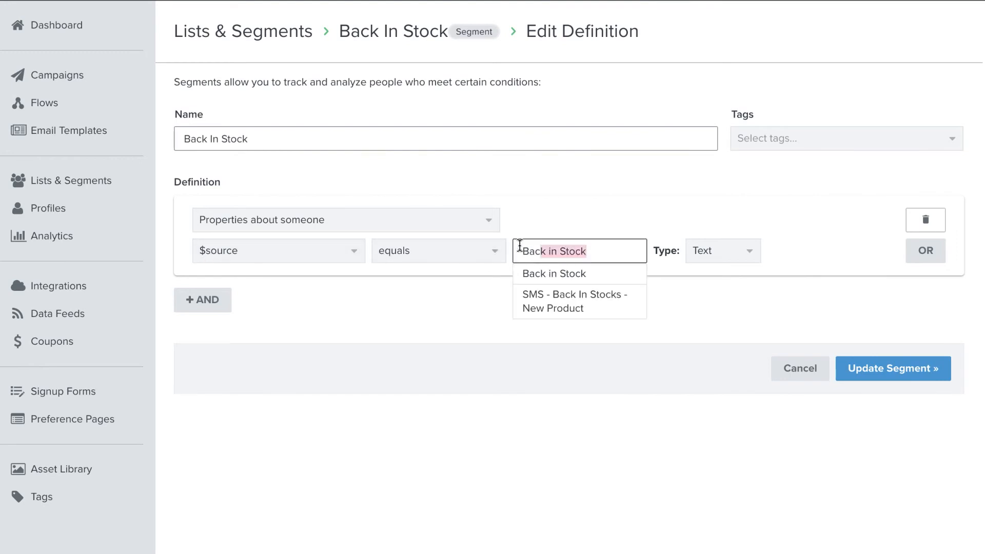
left_click(577, 205)
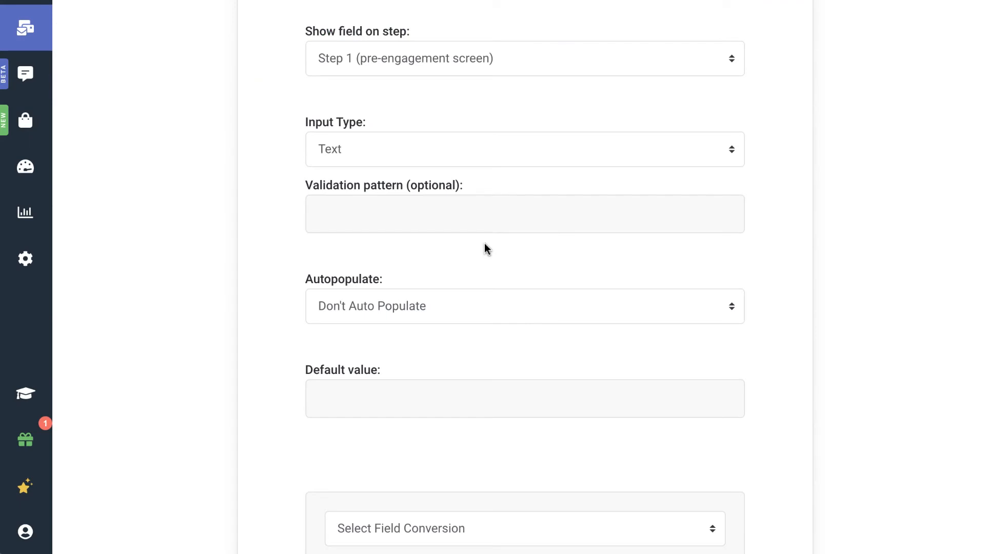
Step: Set the $source field to autopopulate with Promotion Name and save the field
scroll(483, 248, "down", 1)
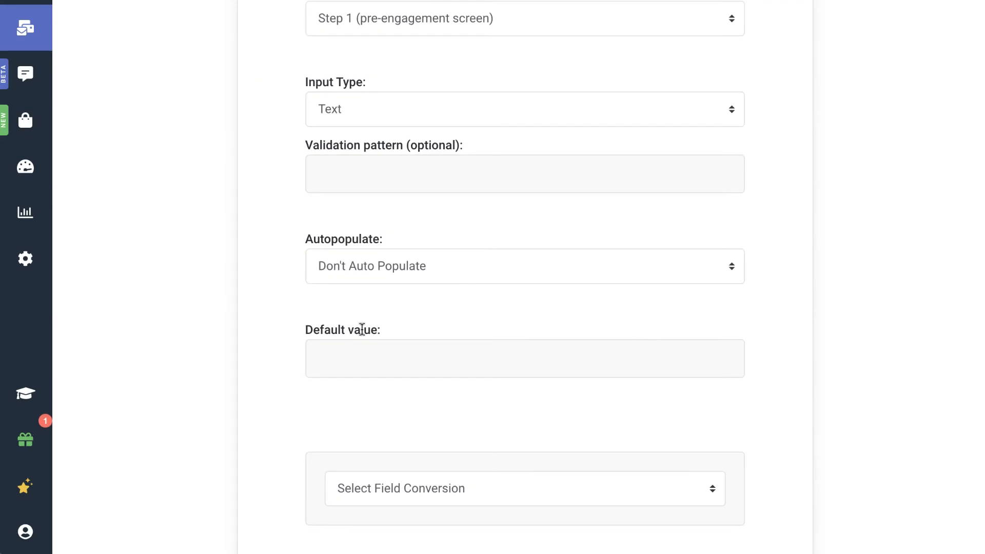
left_click(357, 265)
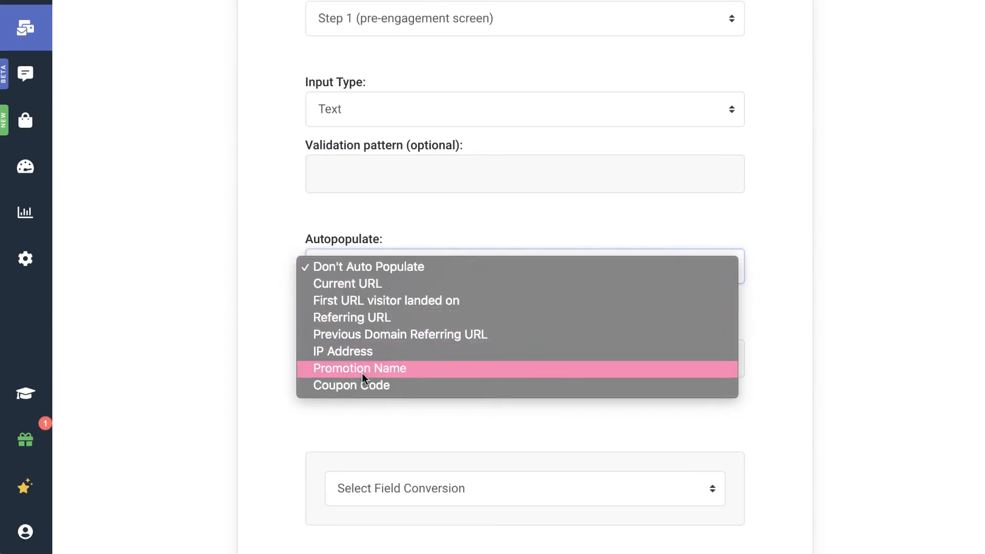
left_click(282, 363)
left_click(385, 356)
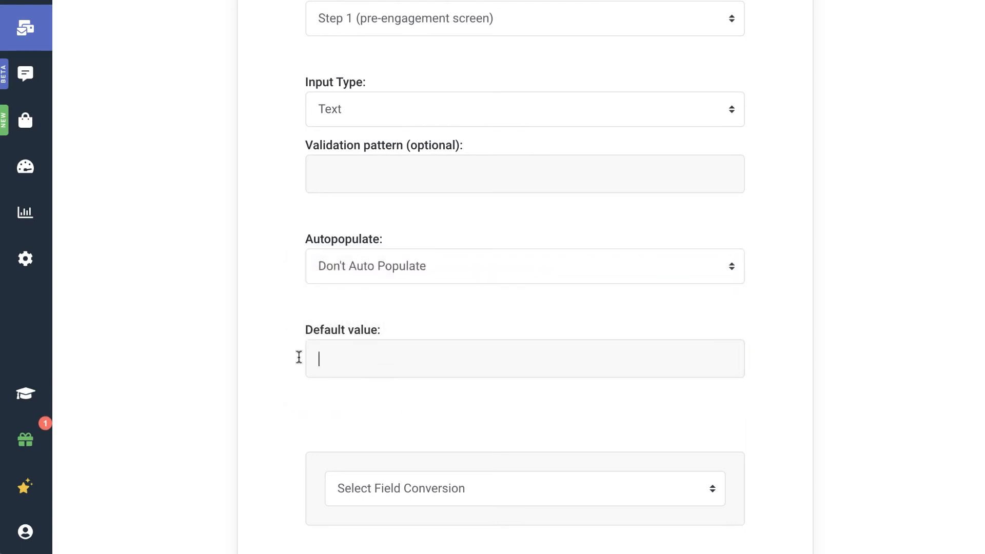
left_click(347, 264)
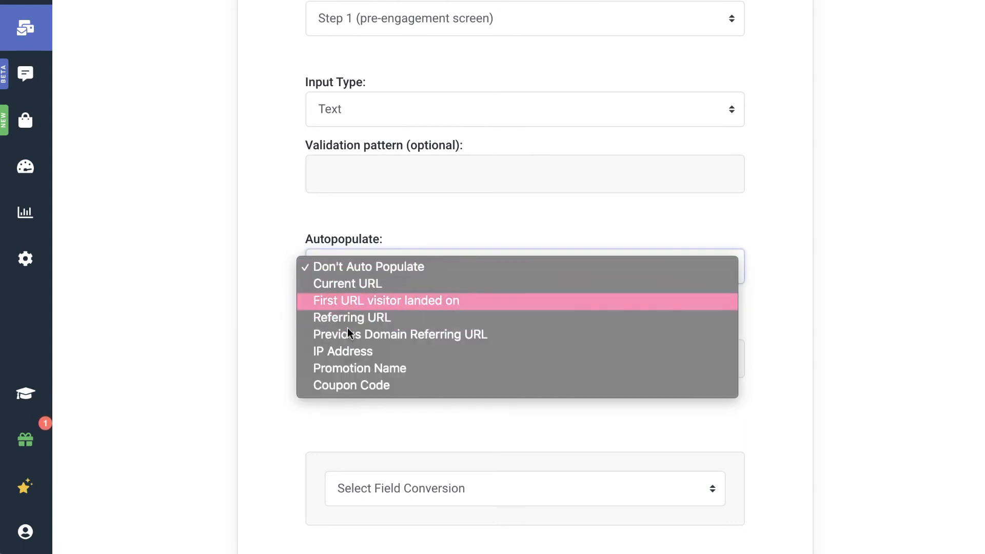
key("Escape")
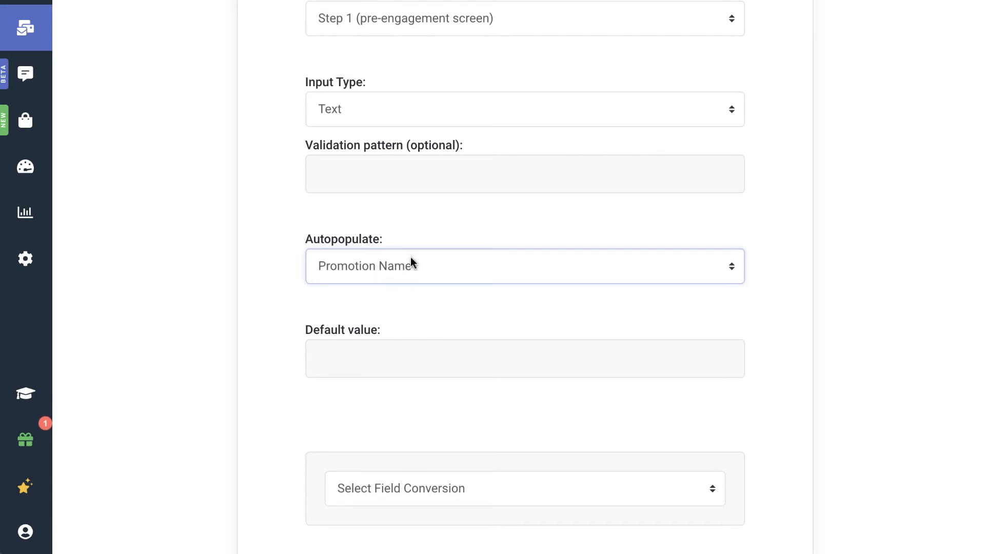
scroll(411, 264, "down", 3)
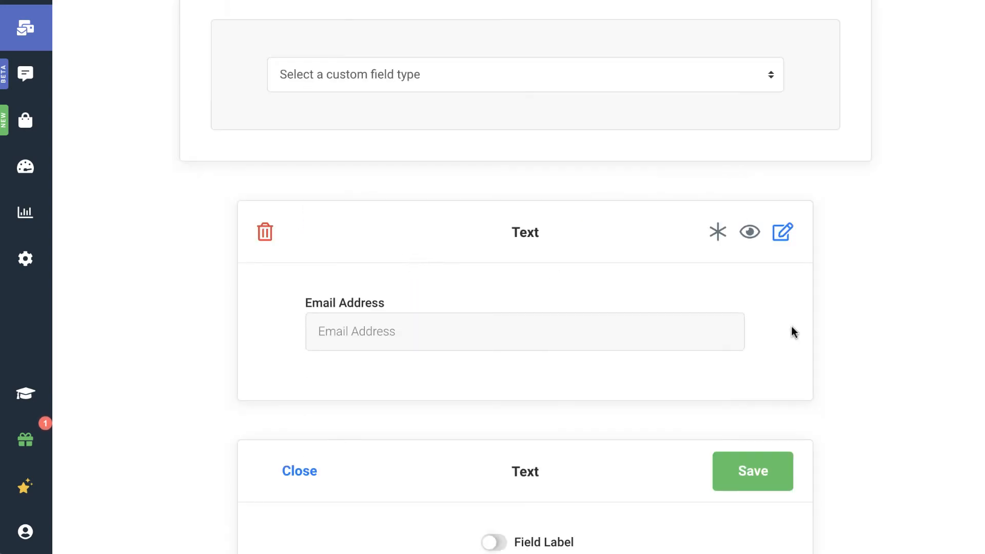
left_click(771, 477)
Step: Check the saved form fields, continue through the settings to the summary and create the Demo Promotion form
scroll(739, 428, "down", 1)
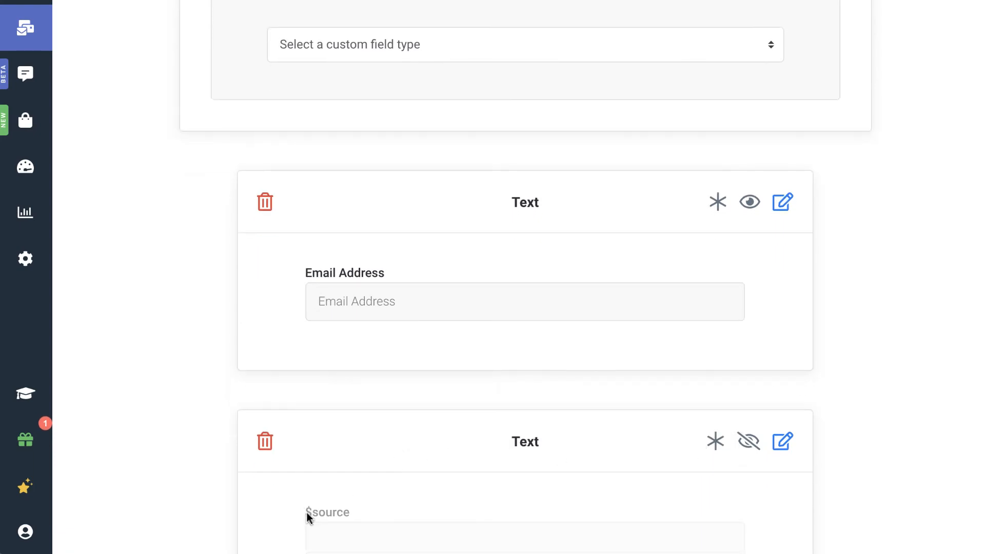
scroll(588, 446, "down", 3)
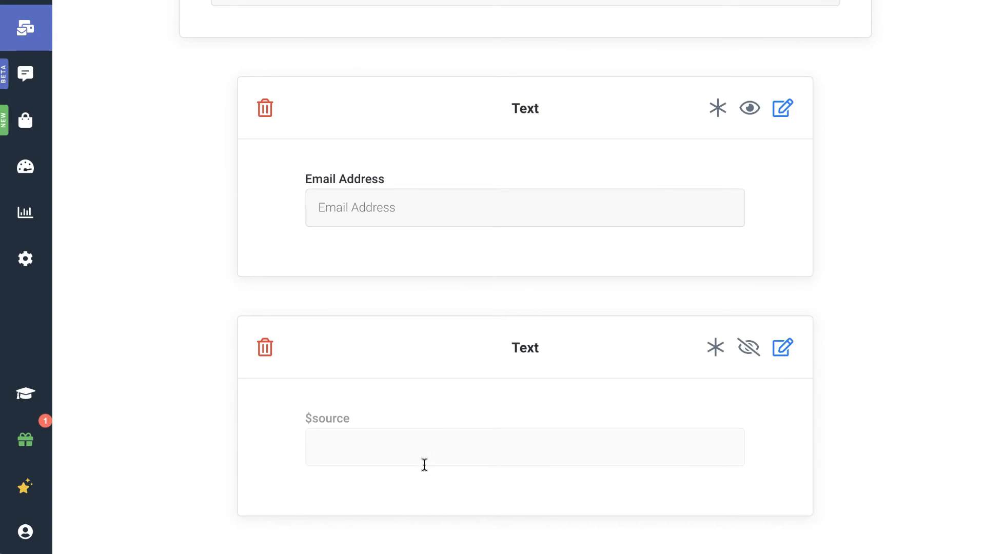
scroll(479, 347, "up", 2)
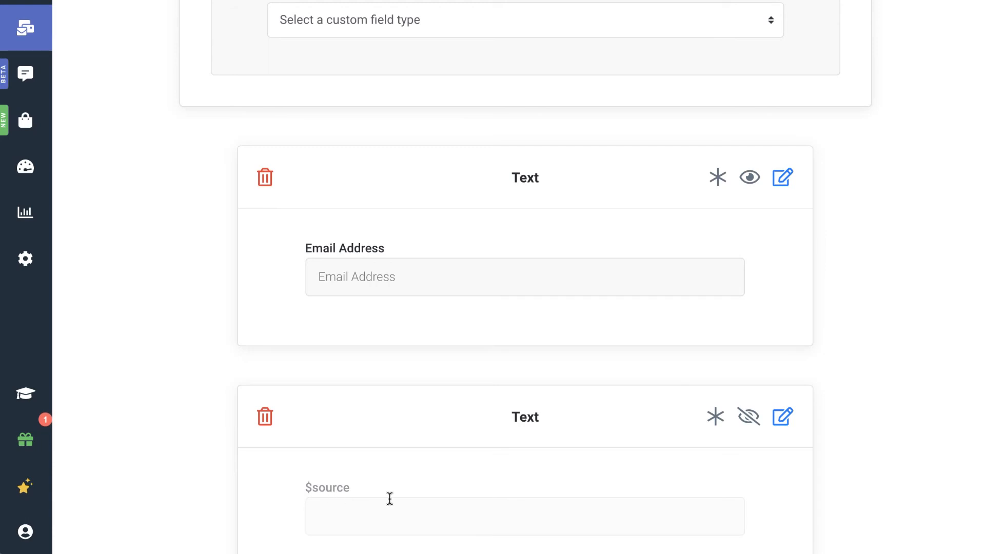
scroll(576, 441, "up", 4)
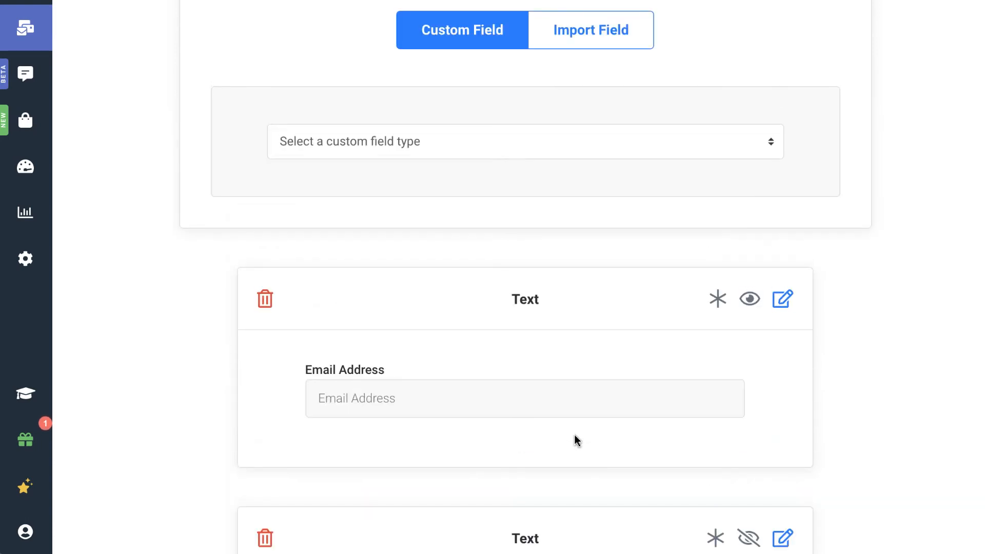
left_click(816, 9)
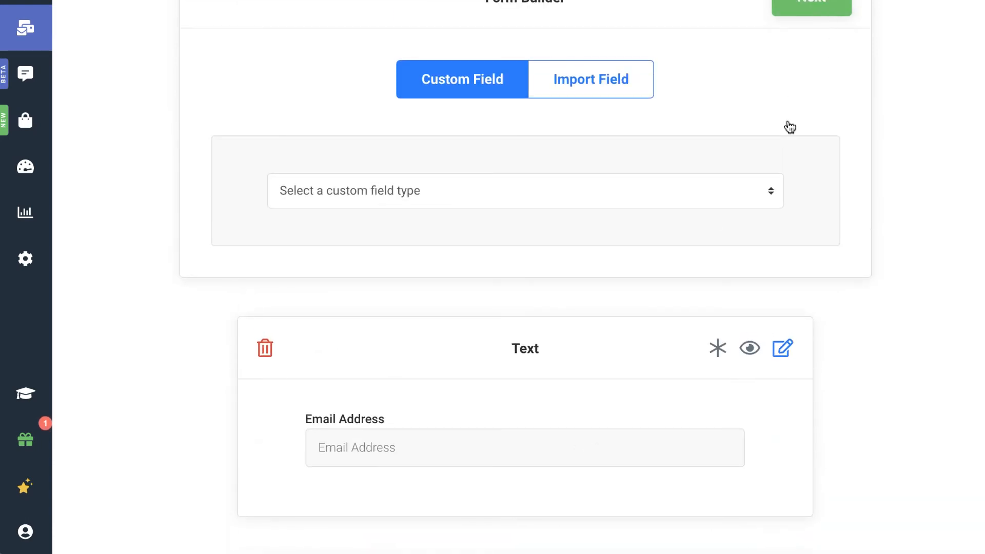
left_click(815, 112)
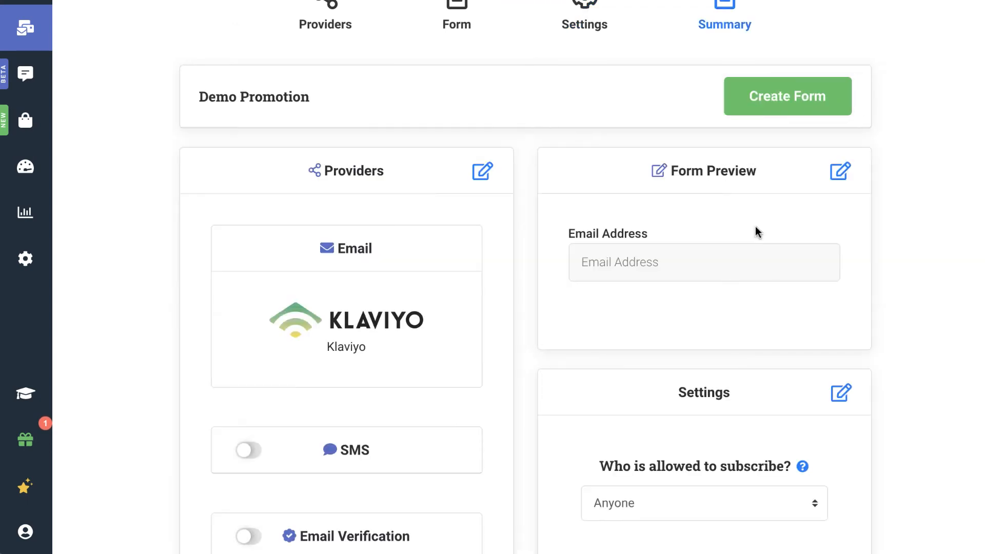
left_click(792, 95)
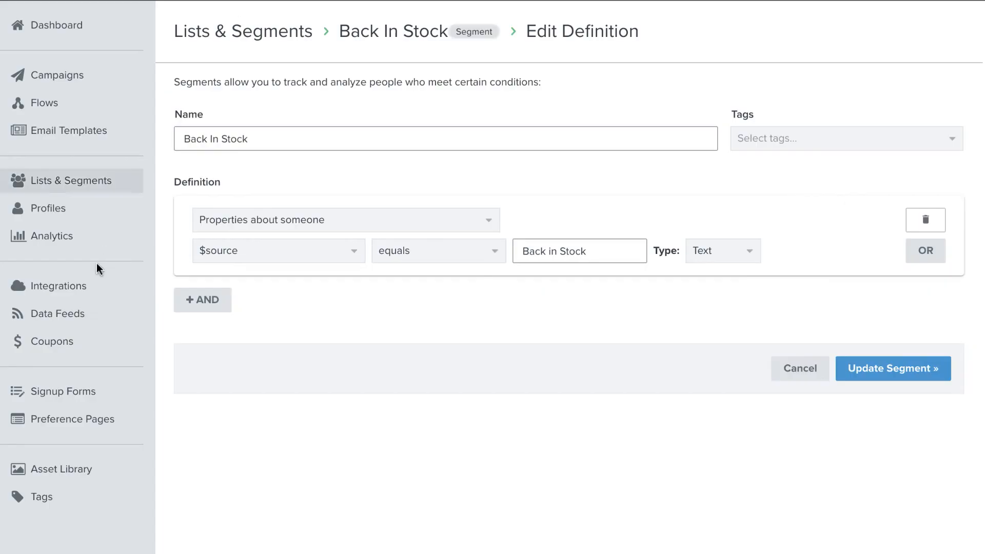
Step: Switch to Klaviyo, open the Flyout - Cart/Checkout signup form and examine the Subscribe button's submission list and hidden Source property
left_click(70, 400)
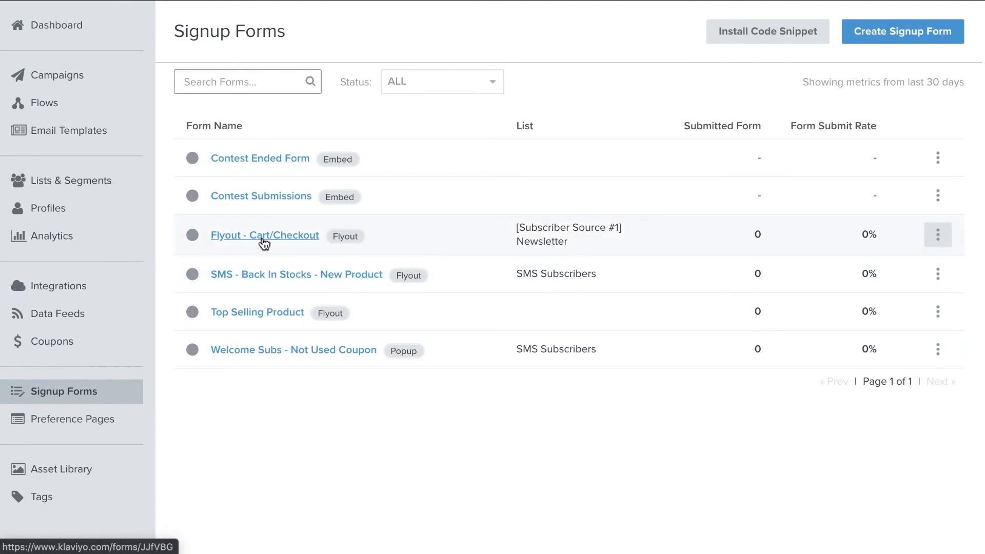
left_click(301, 235)
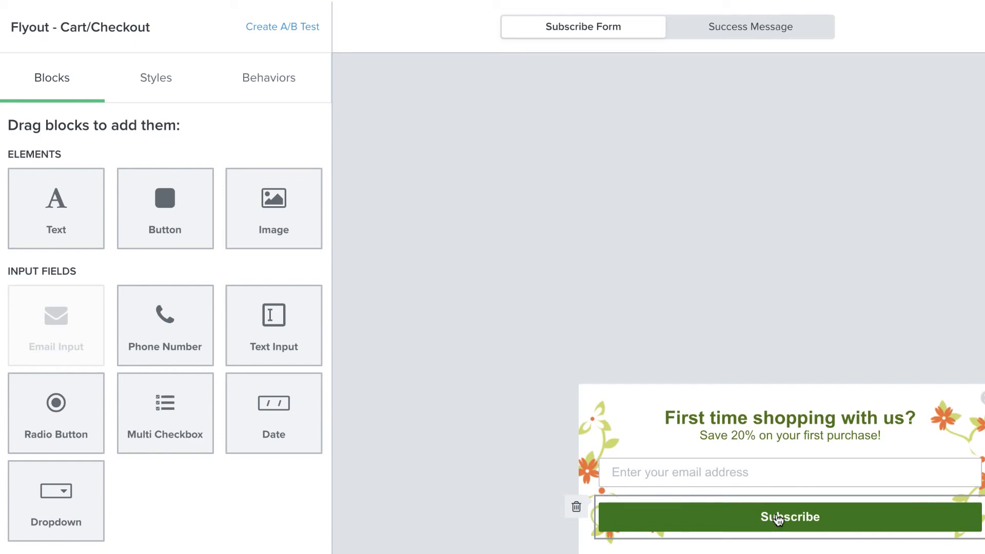
left_click(778, 519)
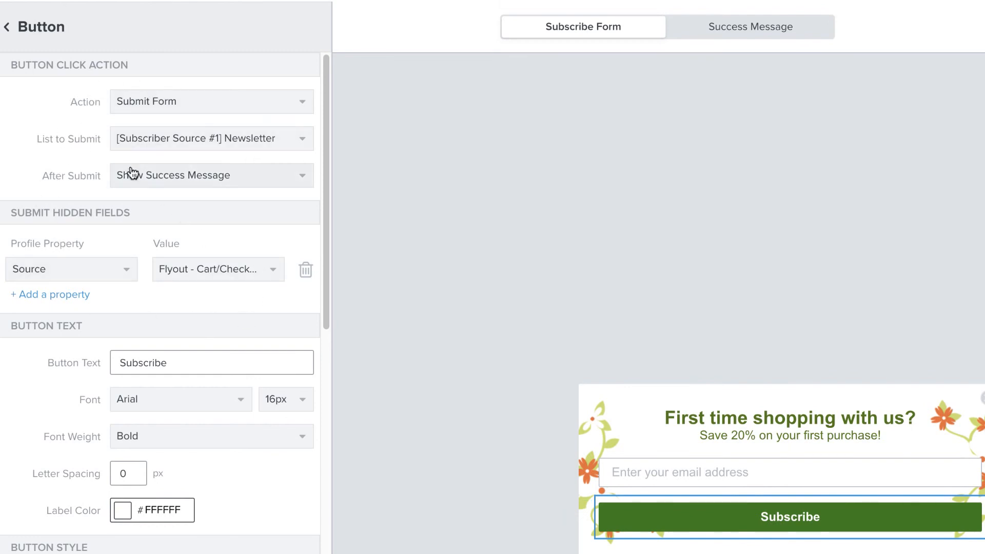
left_click_drag(36, 141, 290, 141)
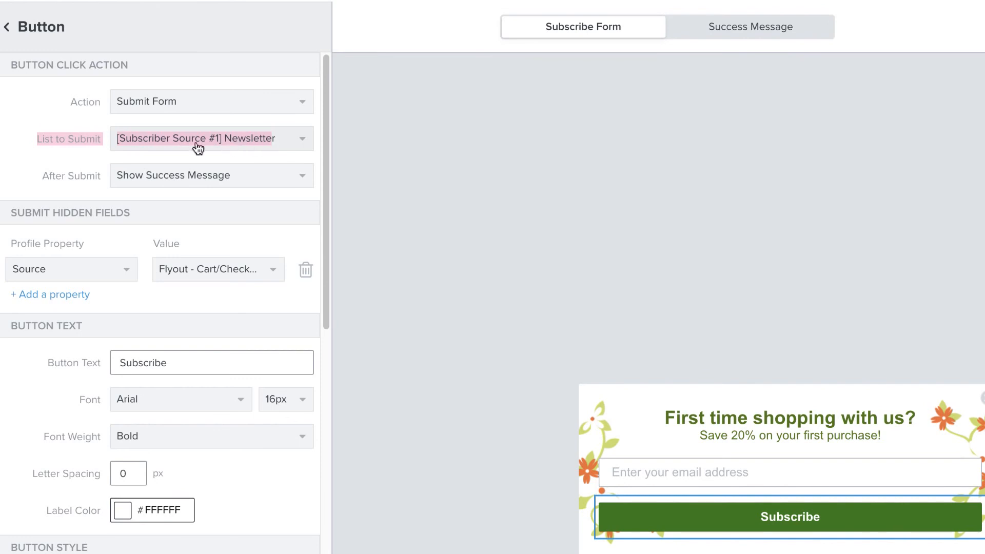
left_click(68, 278)
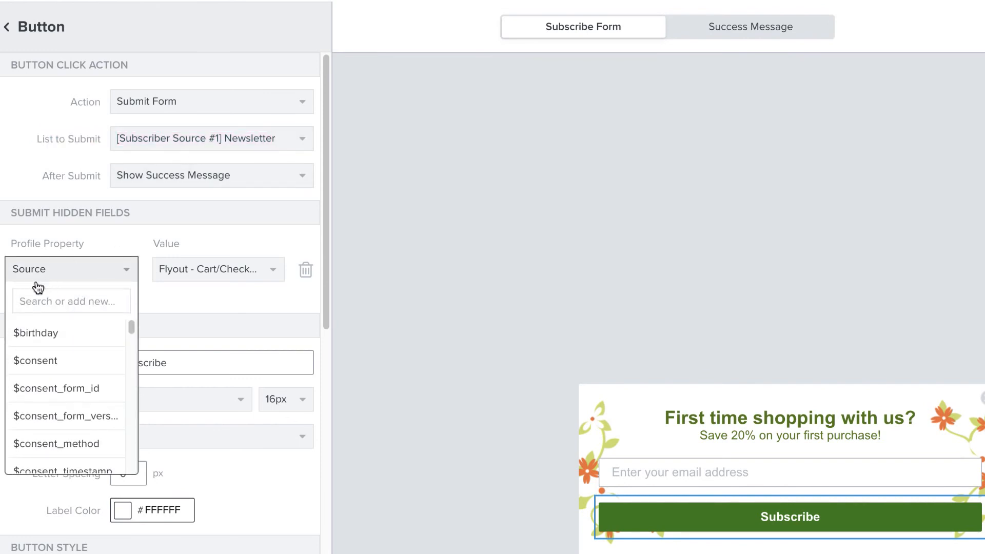
left_click(79, 272)
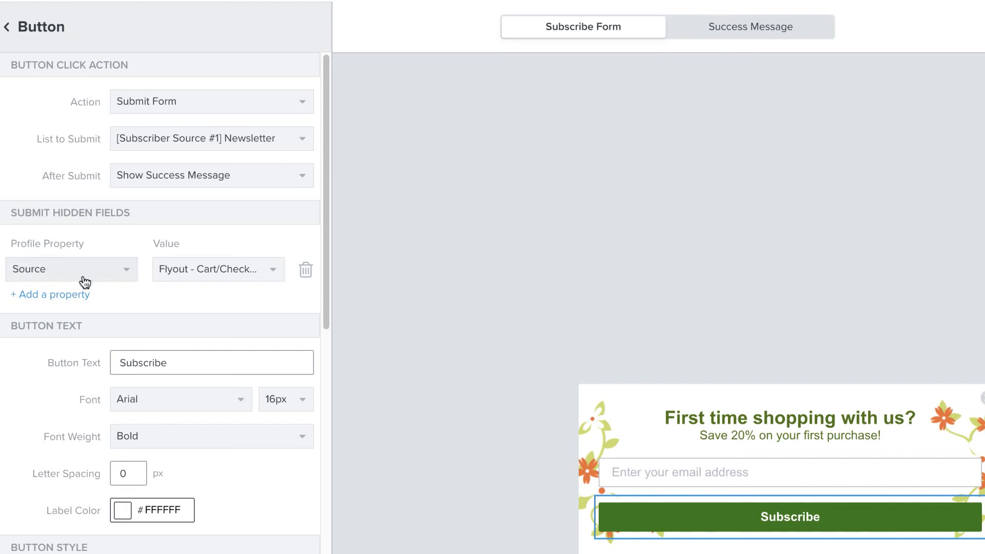
left_click(183, 274)
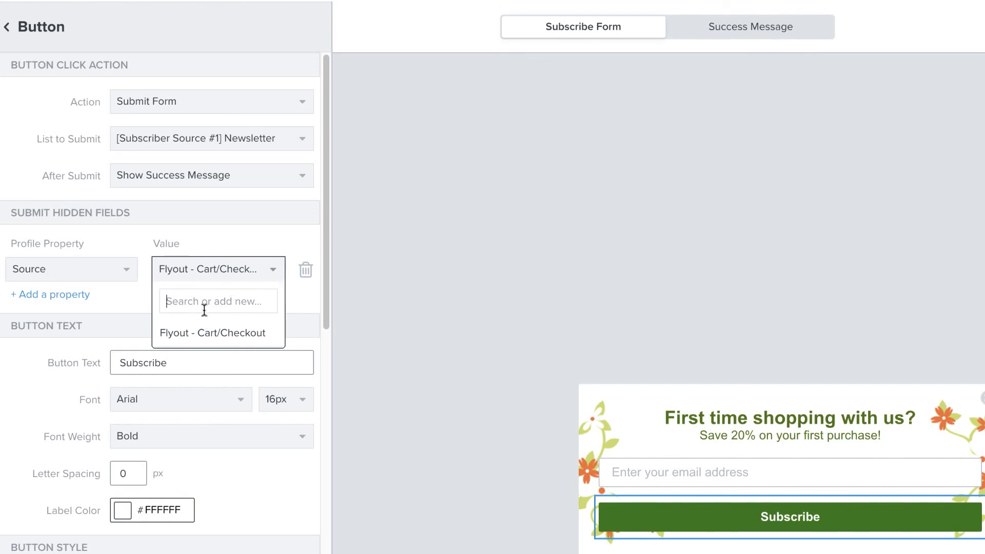
type("Flyer 20")
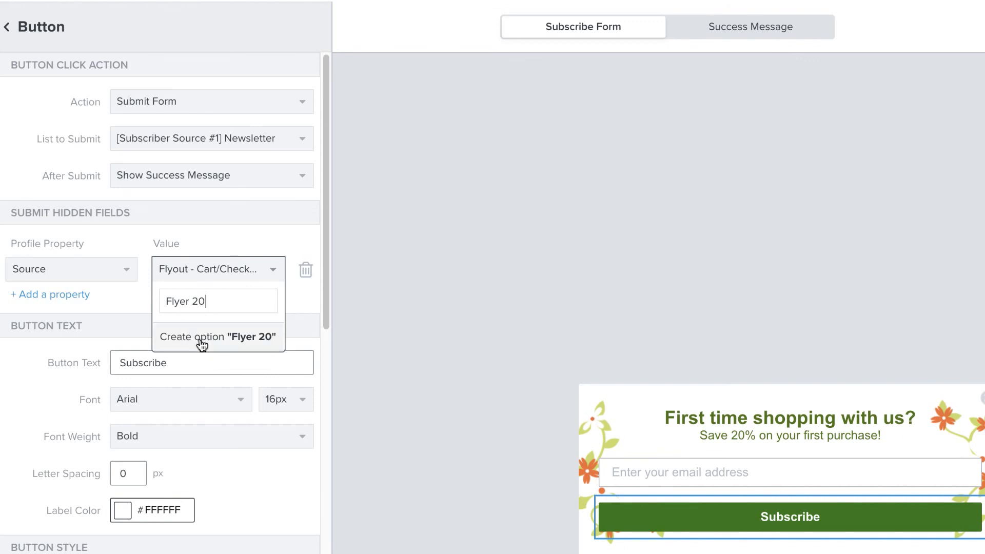
left_click(142, 295)
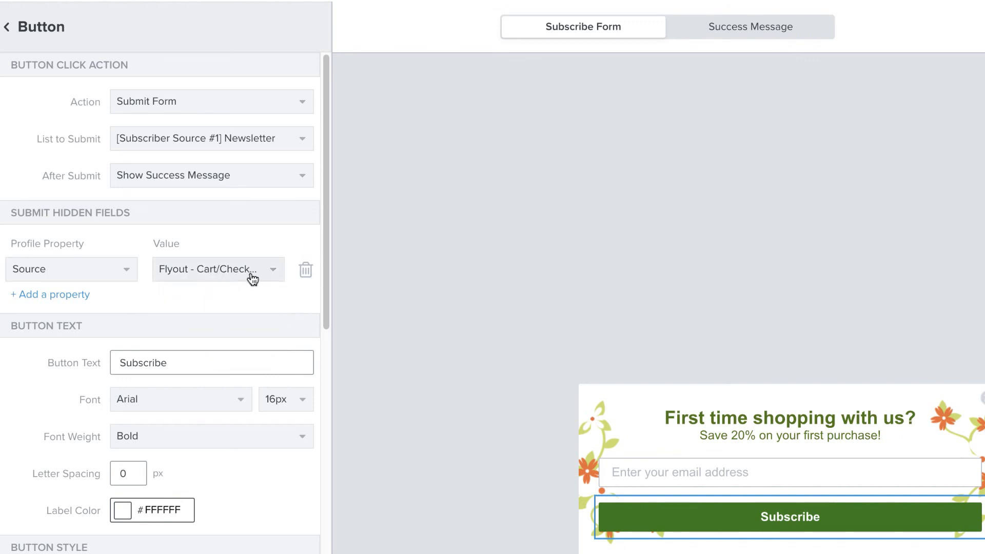